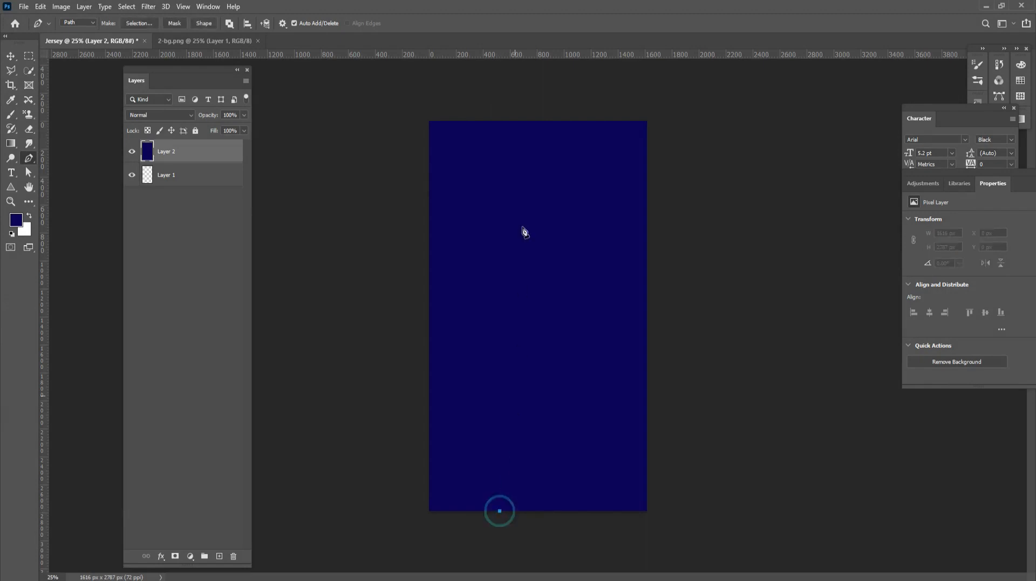
Draw a closed triangular path about 604 px wide, with its apex on the canvas's top edge and its base on the bottom edge.
{"action": "left_click", "coordinate": [536, 121]}
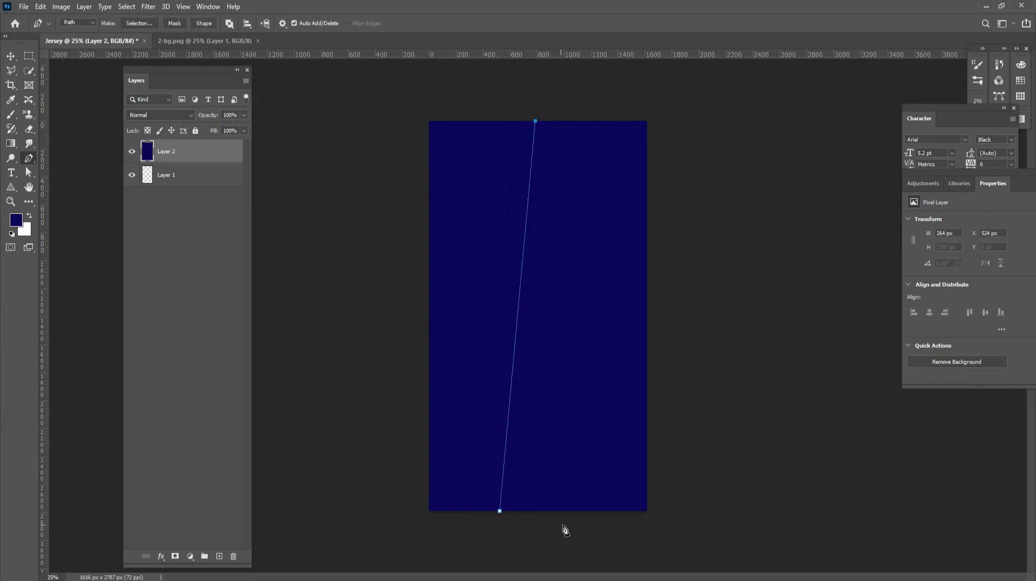
{"action": "left_click", "coordinate": [582, 511]}
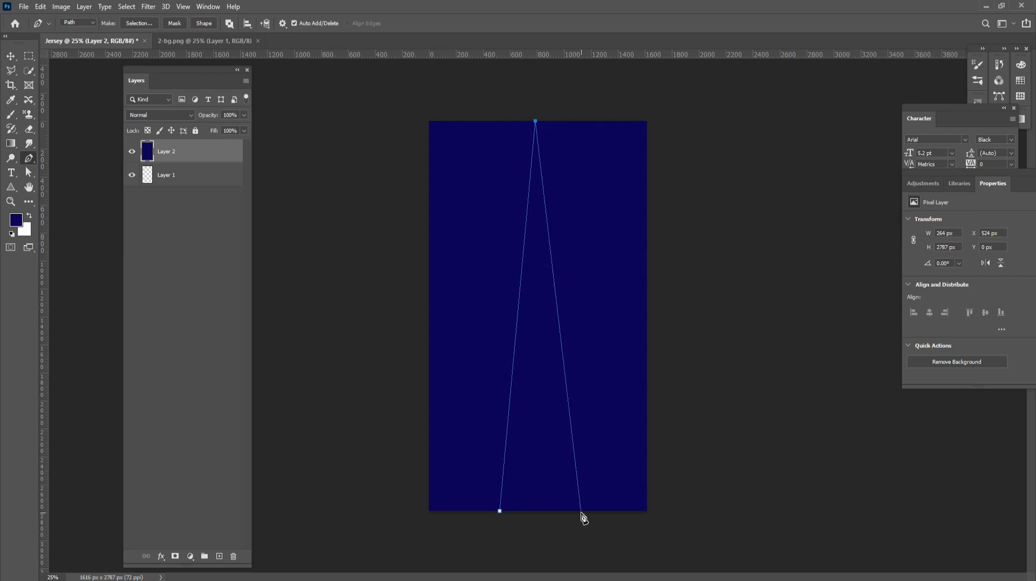
{"action": "left_click", "coordinate": [501, 512]}
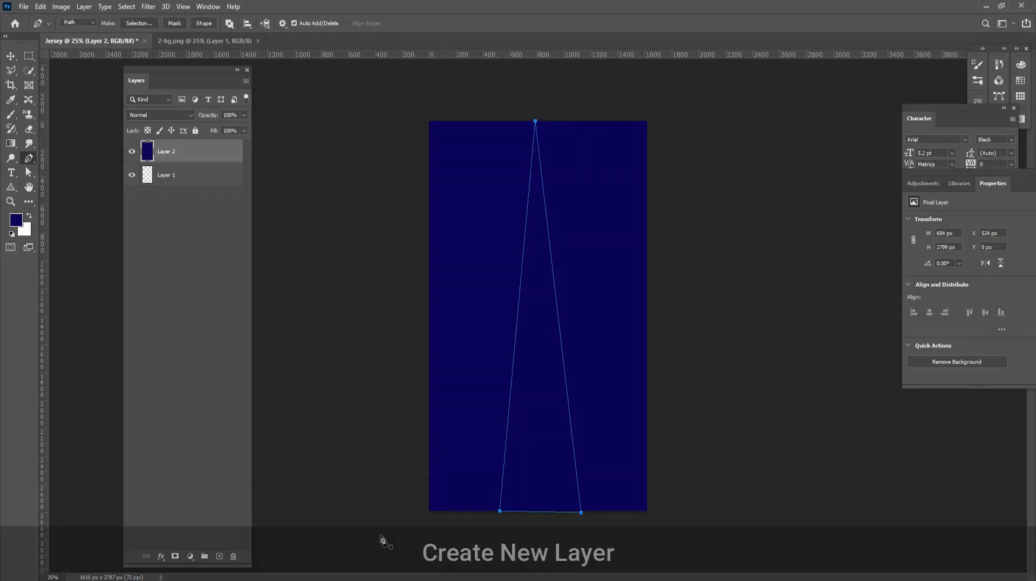
Fill the triangular path's selection with lighter blue #161689 on a new layer and deselect it.
{"action": "left_click", "coordinate": [220, 556]}
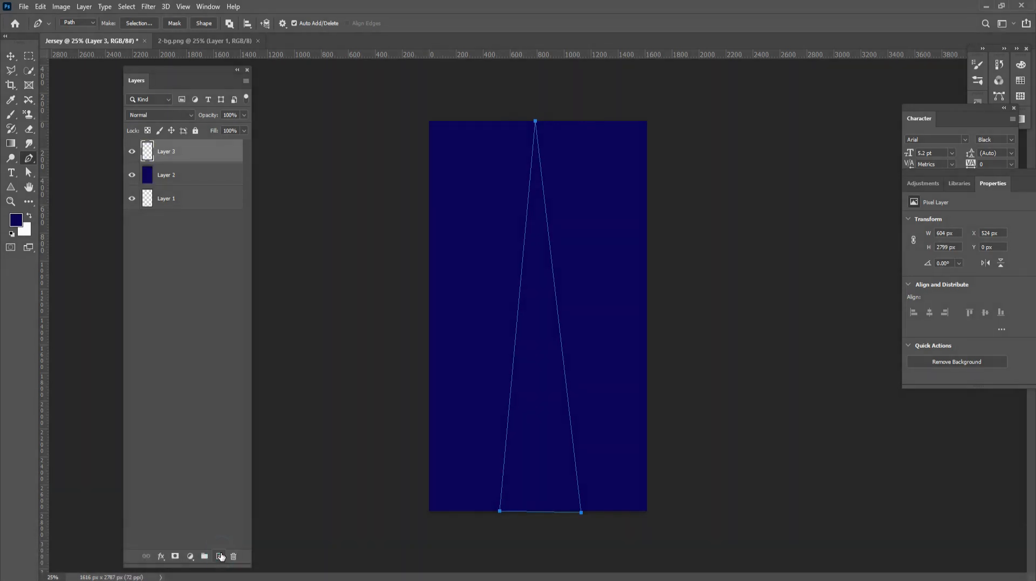
{"action": "key", "text": "ctrl+Return"}
{"action": "key", "text": "i"}
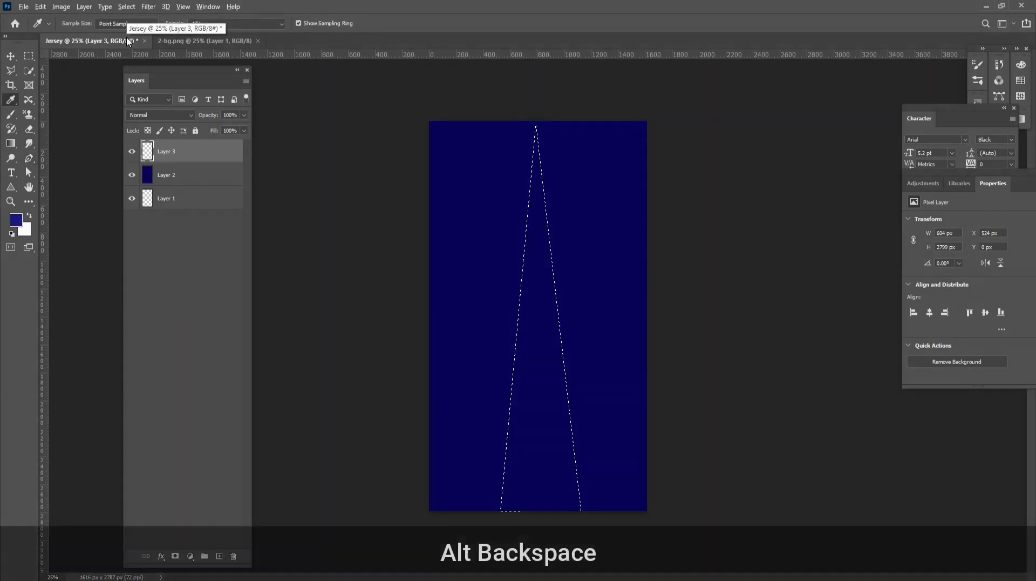
{"action": "key", "text": "alt+BackSpace"}
{"action": "key", "text": "ctrl+d"}
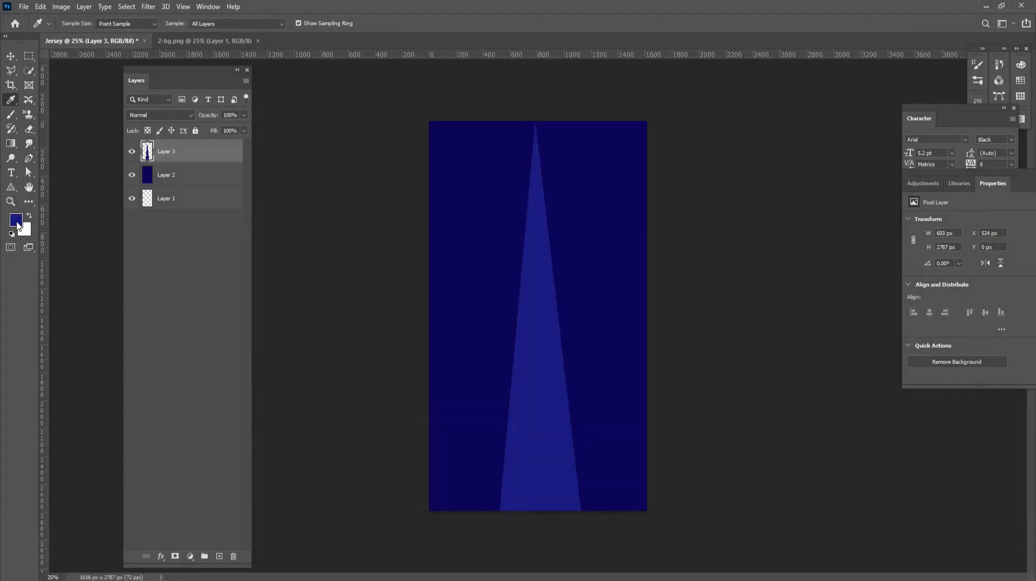
{"action": "left_click", "coordinate": [17, 222]}
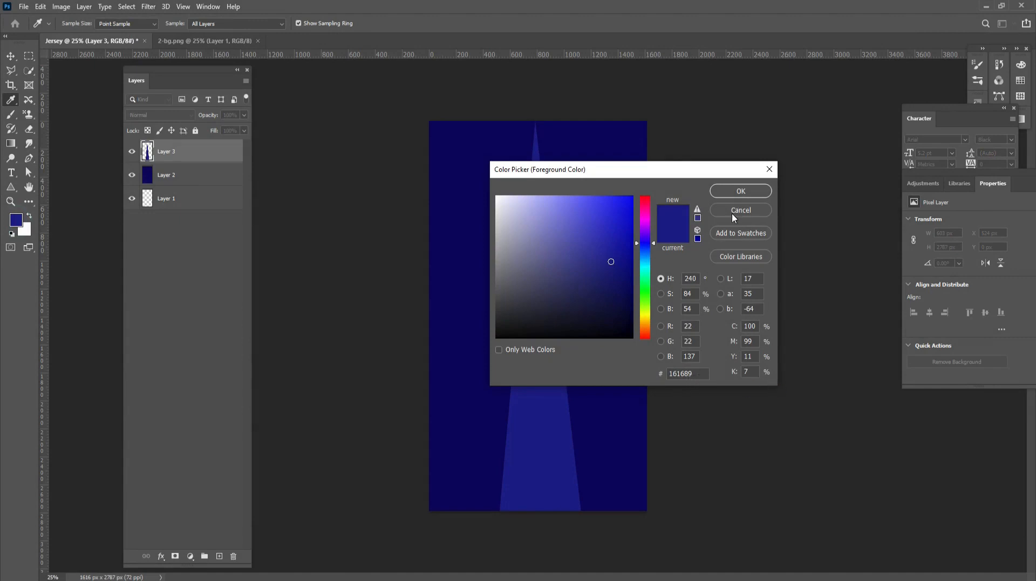
{"action": "left_click", "coordinate": [735, 211]}
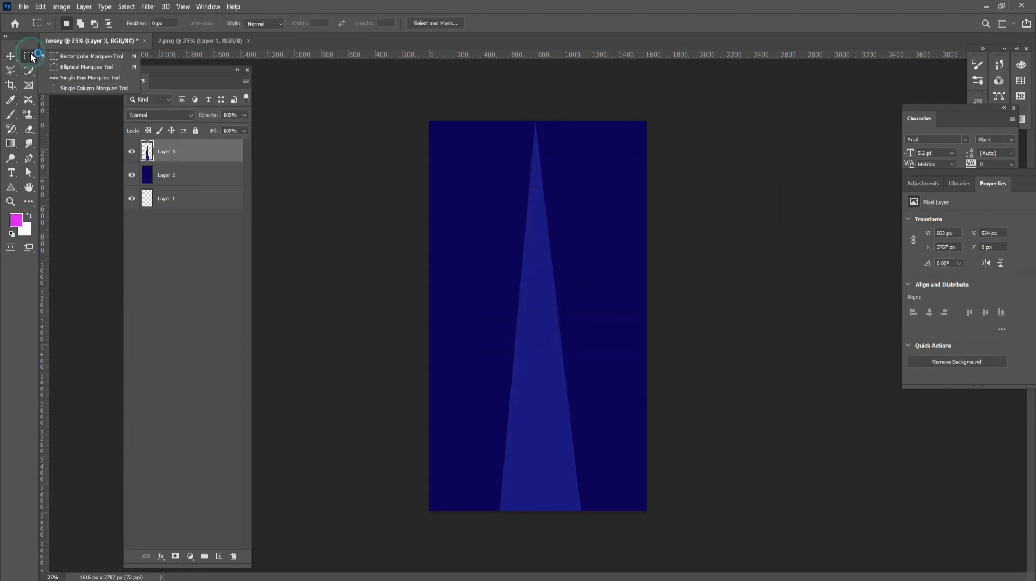
Create a white semicircle about 420 px wide and 132 px high at the canvas's top centre on a new layer, using an elliptical selection.
{"action": "left_click", "coordinate": [65, 54]}
{"action": "left_click", "coordinate": [219, 556]}
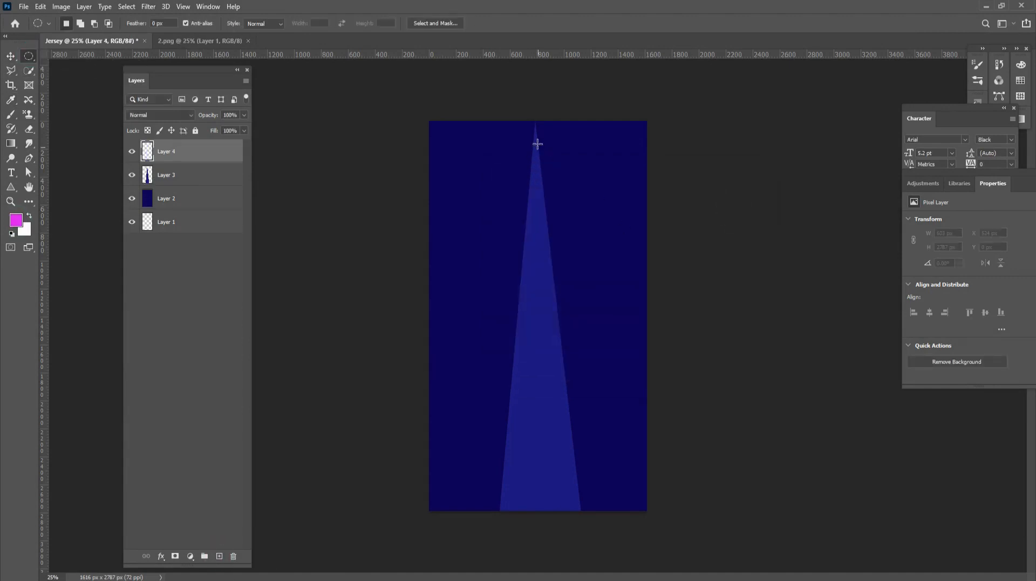
{"action": "left_click_drag", "start_coordinate": [536, 122], "coordinate": [561, 139]}
{"action": "key", "text": "v"}
{"action": "key", "text": "ctrl+BackSpace"}
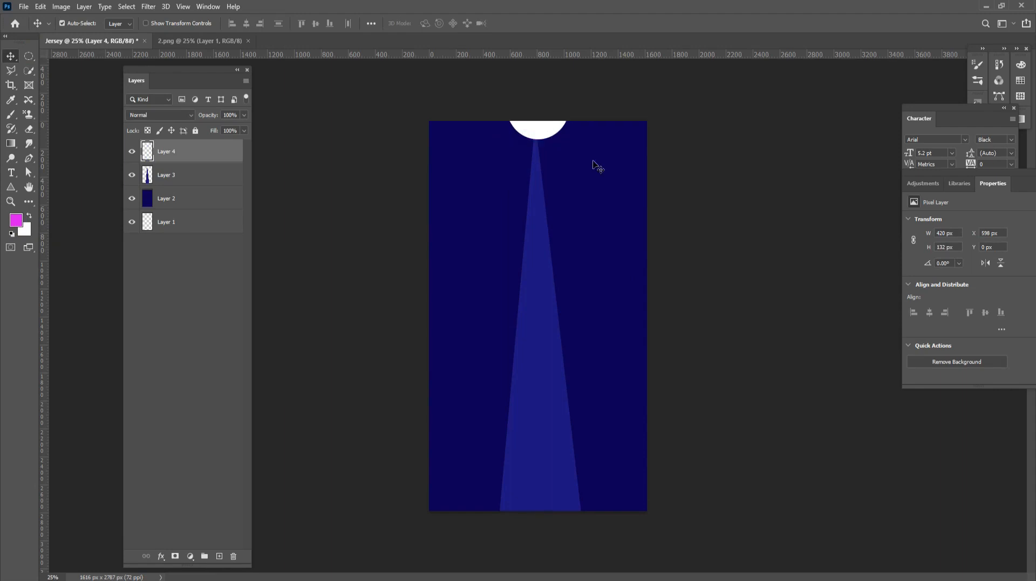
Draw a closed path with a curved lower edge, about 644 by 289 px, from the canvas's top-left corner to the white semicircle.
{"action": "key", "text": "p"}
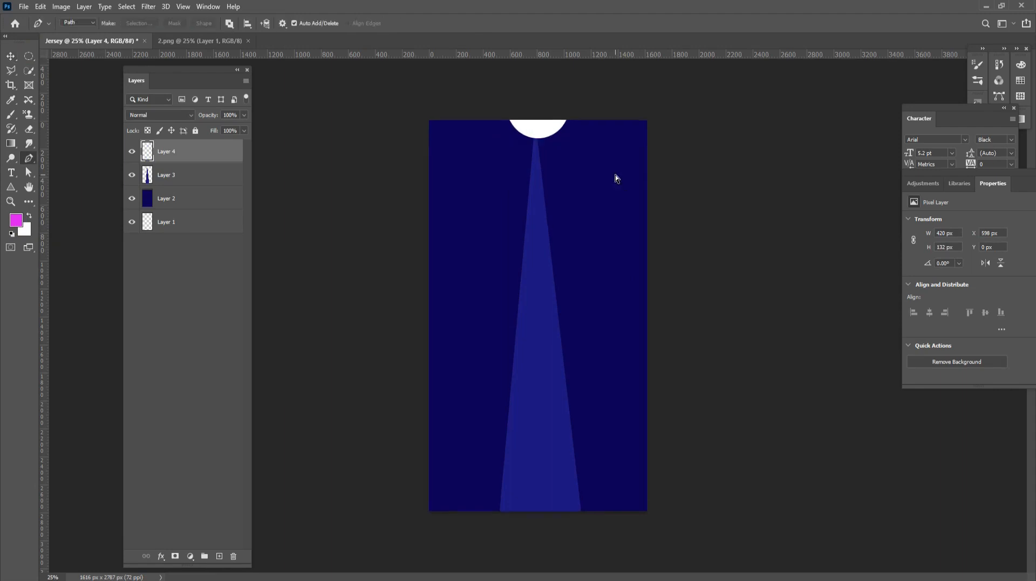
{"action": "key", "text": "ctrl+plus"}
{"action": "left_click_drag", "start_coordinate": [596, 278], "coordinate": [615, 465]}
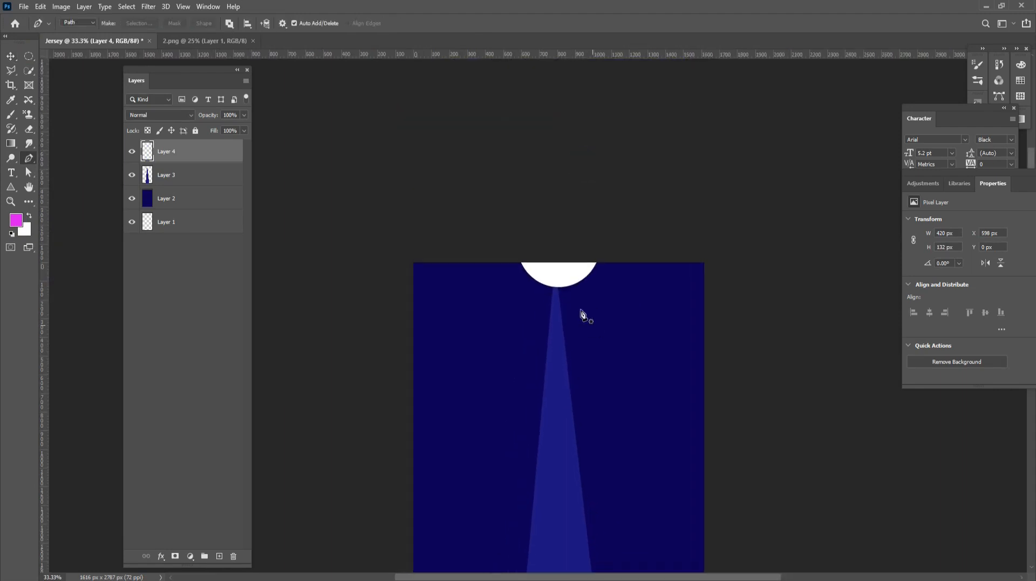
{"action": "left_click", "coordinate": [521, 263]}
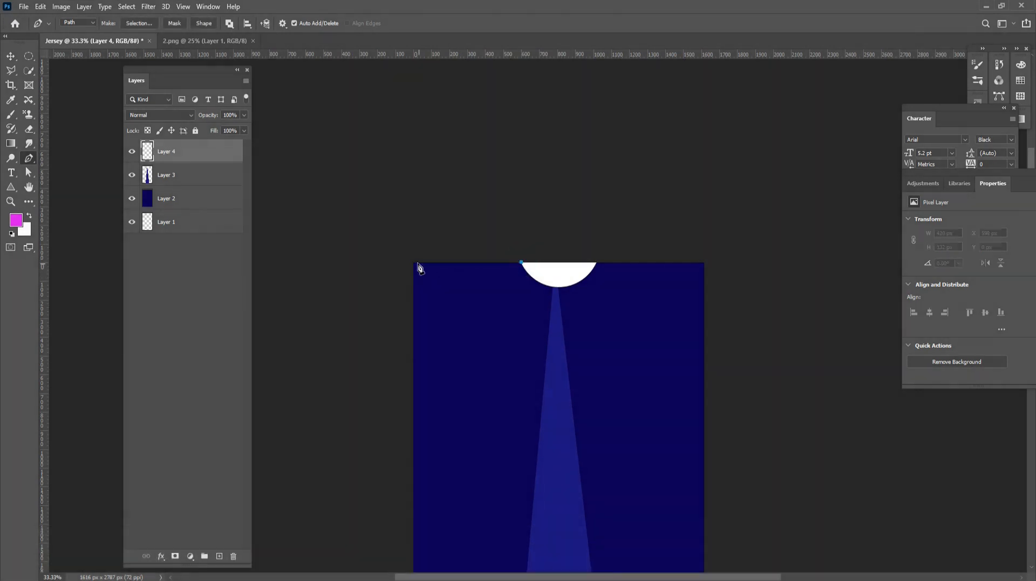
{"action": "left_click", "coordinate": [415, 262]}
{"action": "left_click", "coordinate": [414, 307]}
{"action": "left_click_drag", "start_coordinate": [456, 315], "coordinate": [474, 311]}
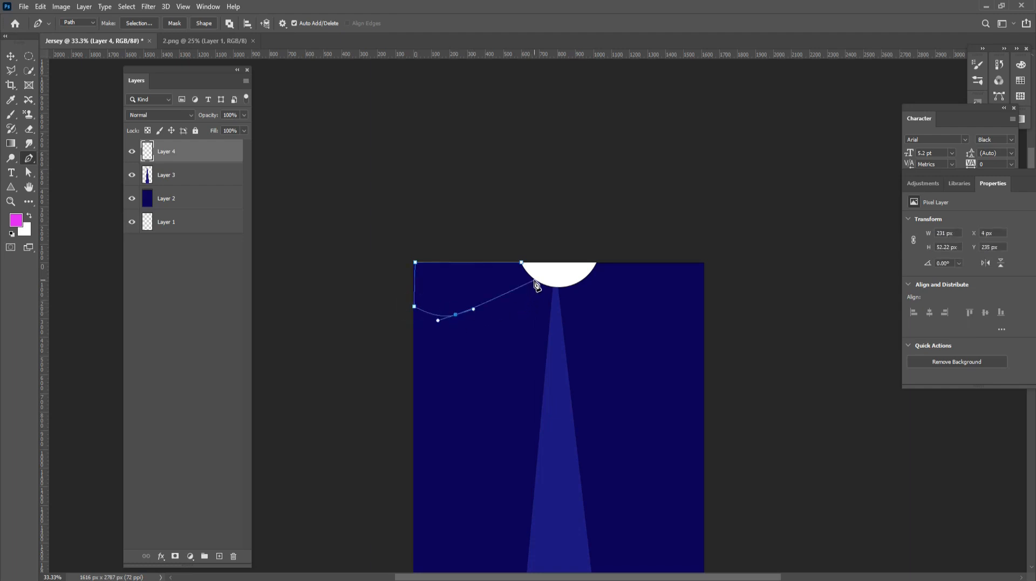
{"action": "left_click_drag", "start_coordinate": [523, 282], "coordinate": [530, 277]}
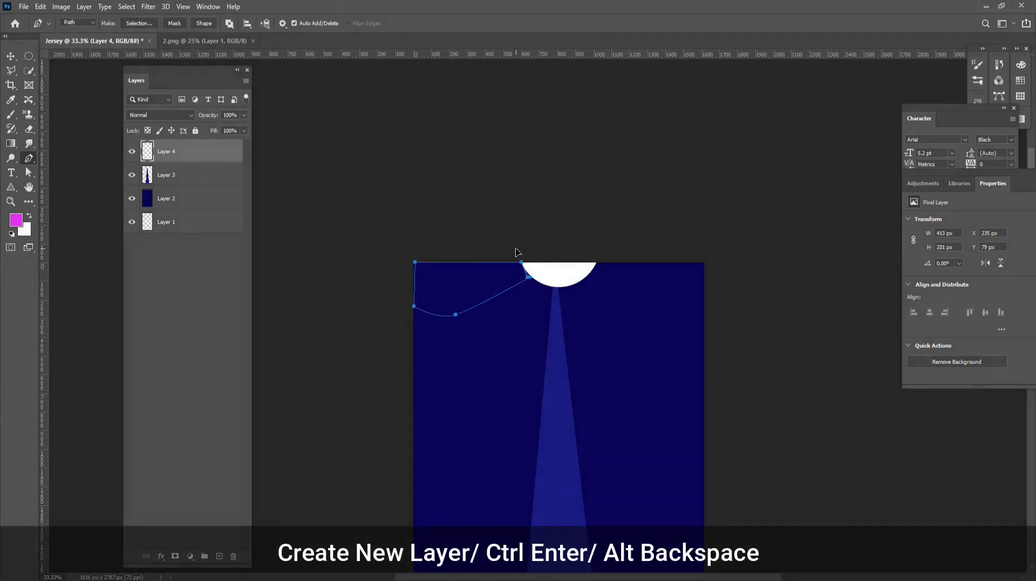
Fill the top-left corner path's selection with magenta on a new layer and deselect it.
{"action": "left_click", "coordinate": [219, 556]}
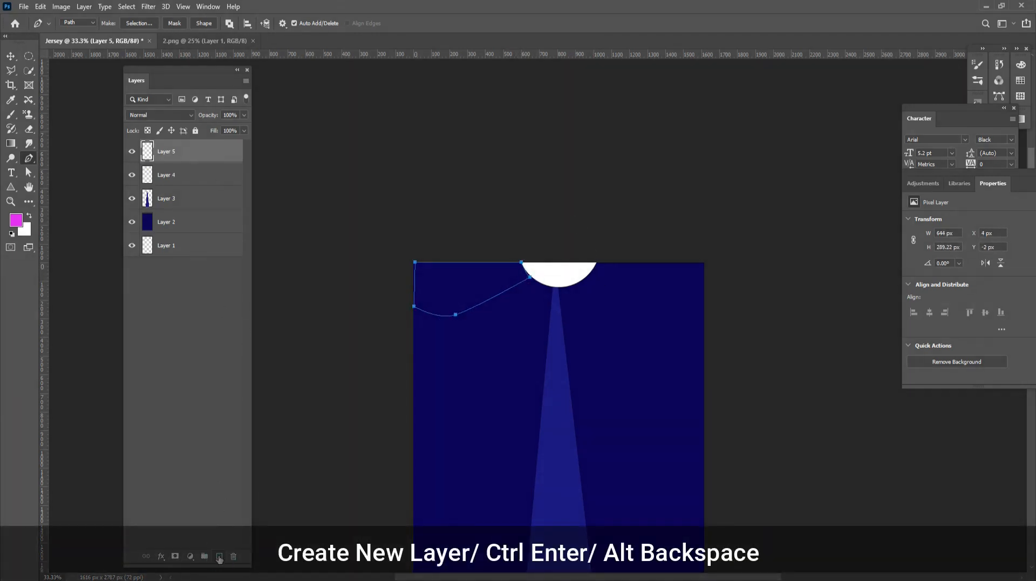
{"action": "key", "text": "ctrl+Return"}
{"action": "key", "text": "alt+BackSpace"}
{"action": "key", "text": "ctrl+d"}
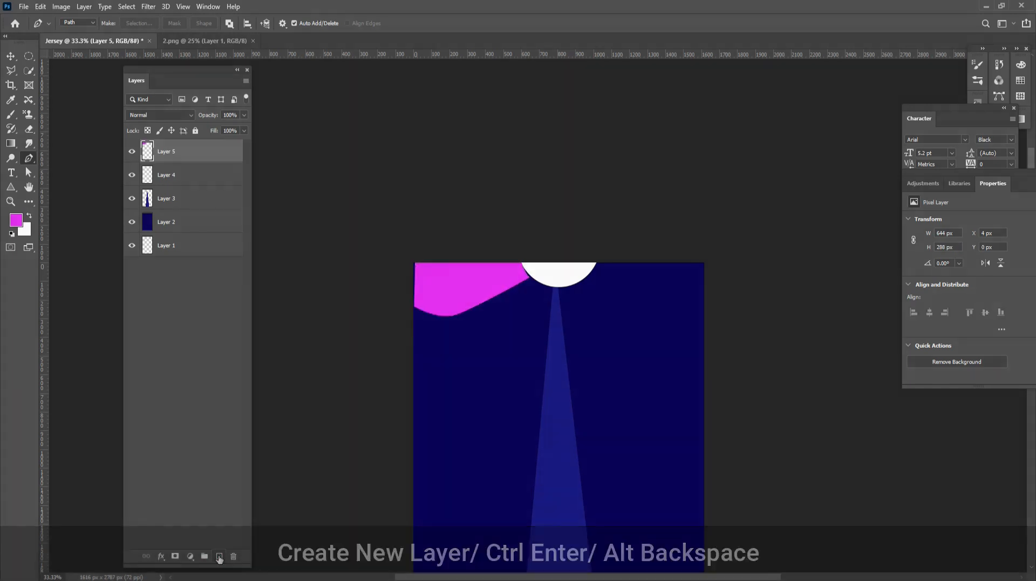
Widen the magenta corner shape slightly toward the white semicircle and place the semicircle's layer above it.
{"action": "left_click", "coordinate": [11, 57]}
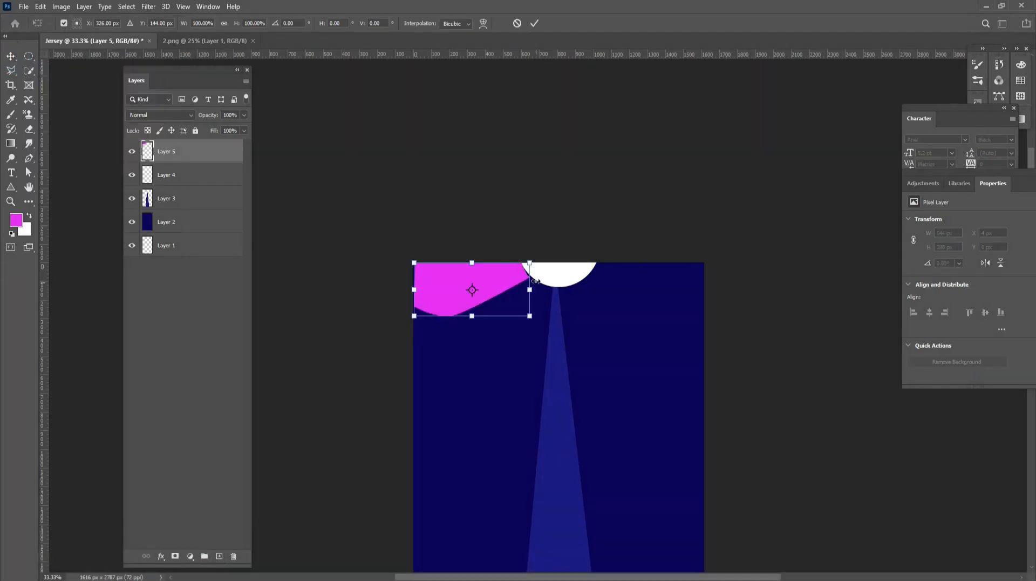
{"action": "left_click_drag", "start_coordinate": [168, 170], "coordinate": [171, 144]}
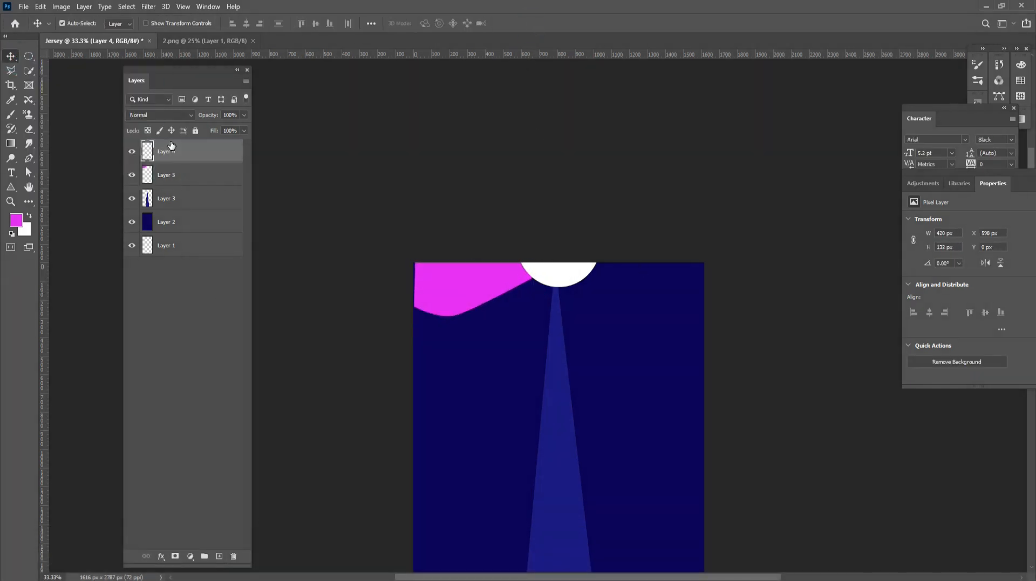
{"action": "left_click", "coordinate": [185, 178]}
{"action": "key", "text": "ctrl+t"}
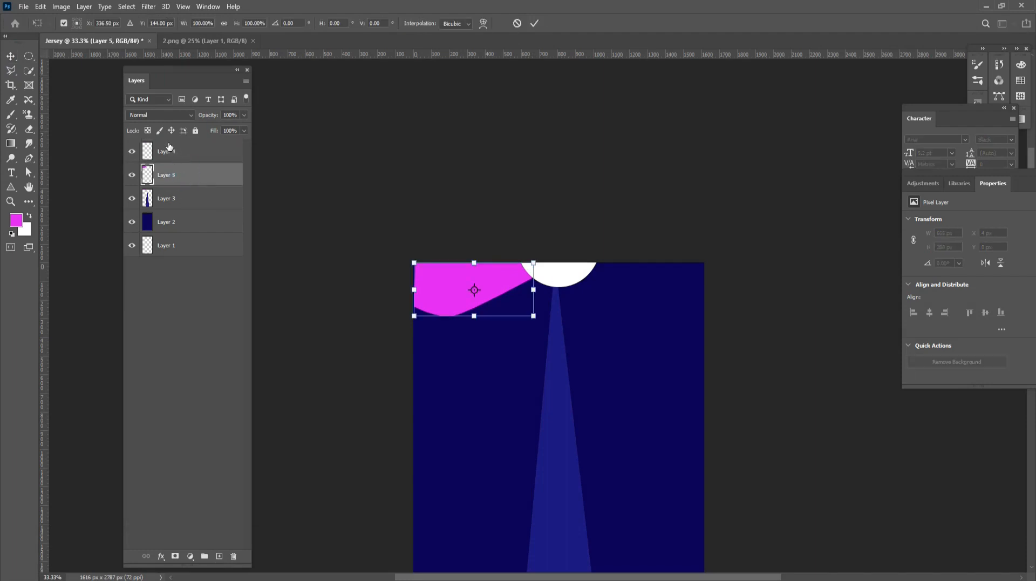
Enlarge the white semicircle at the top centre of the canvas.
{"action": "left_click", "coordinate": [170, 148]}
{"action": "key", "text": "ctrl+t"}
{"action": "left_click_drag", "start_coordinate": [596, 287], "coordinate": [626, 298]}
{"action": "left_click_drag", "start_coordinate": [585, 288], "coordinate": [517, 290]}
{"action": "left_click", "coordinate": [534, 23]}
Narrow the magenta corner shape to about 566 px wide.
{"action": "left_click", "coordinate": [457, 281]}
{"action": "key", "text": "ctrl+t"}
{"action": "left_click", "coordinate": [535, 24]}
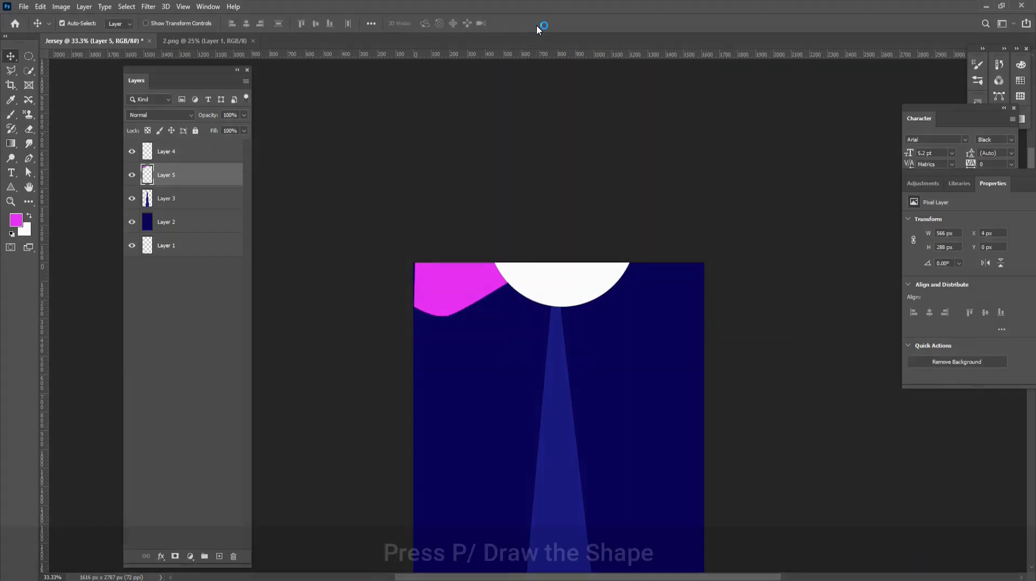
Draw a closed, bent stripe path about 628 by 1156 px from the white semicircle to the canvas's left edge, tapering to a point below.
{"action": "key", "text": "p"}
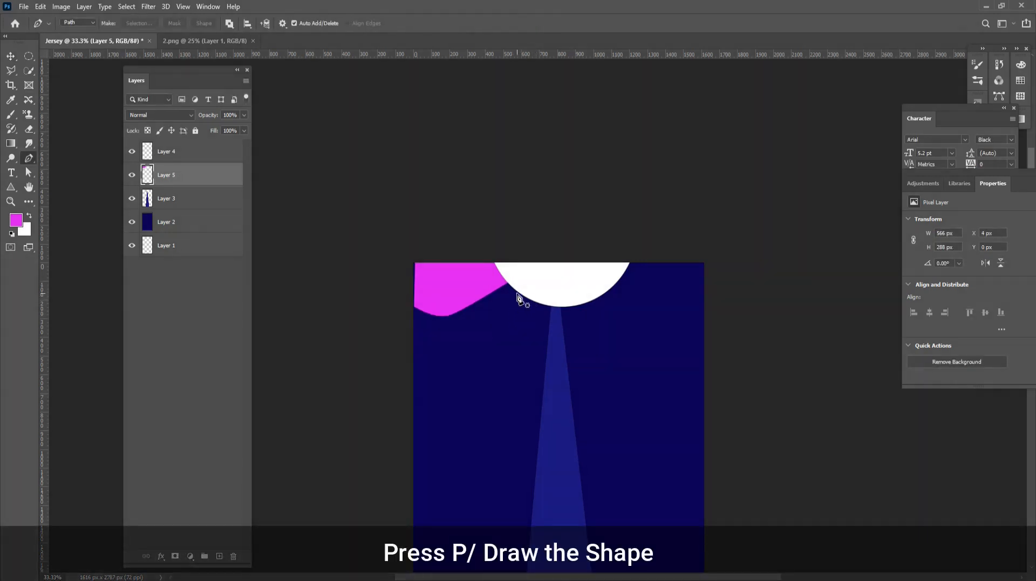
{"action": "left_click", "coordinate": [515, 292]}
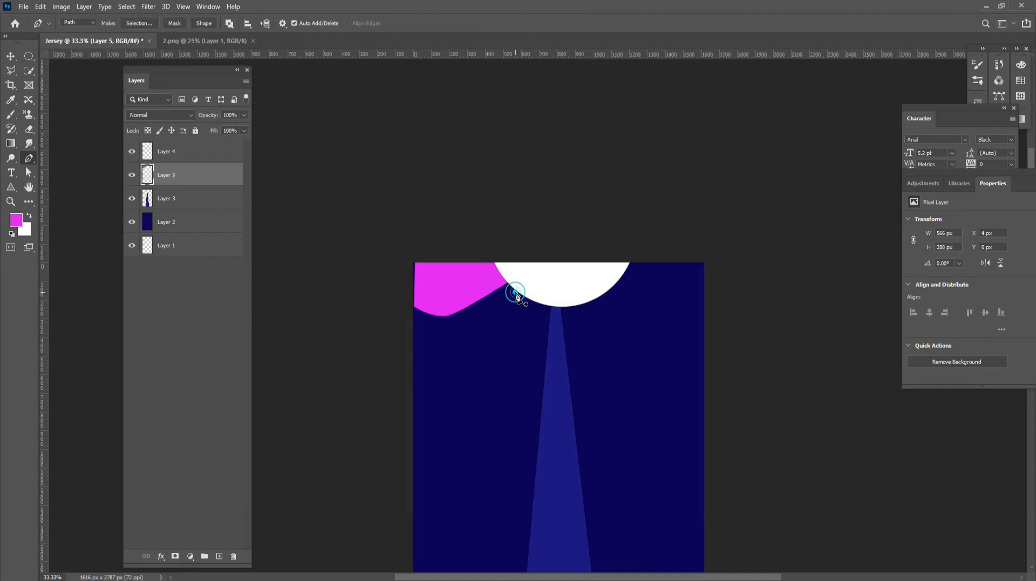
{"action": "left_click", "coordinate": [415, 335]}
{"action": "left_click_drag", "start_coordinate": [414, 339], "coordinate": [402, 342]}
{"action": "left_click", "coordinate": [414, 340]}
{"action": "key", "text": "ctrl+minus"}
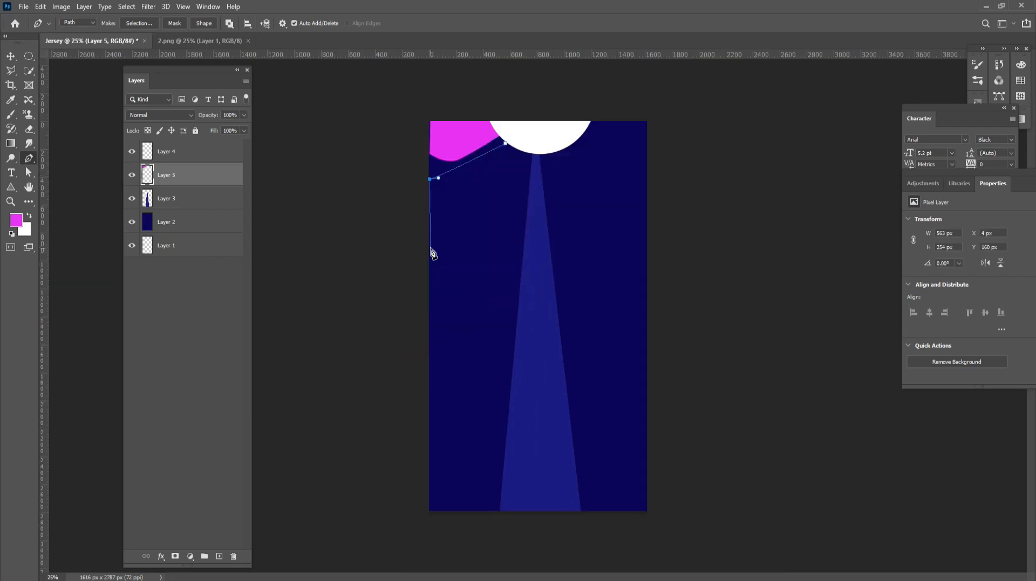
{"action": "left_click", "coordinate": [430, 248]}
{"action": "left_click_drag", "start_coordinate": [448, 306], "coordinate": [440, 248]}
{"action": "left_click_drag", "start_coordinate": [440, 189], "coordinate": [450, 182]}
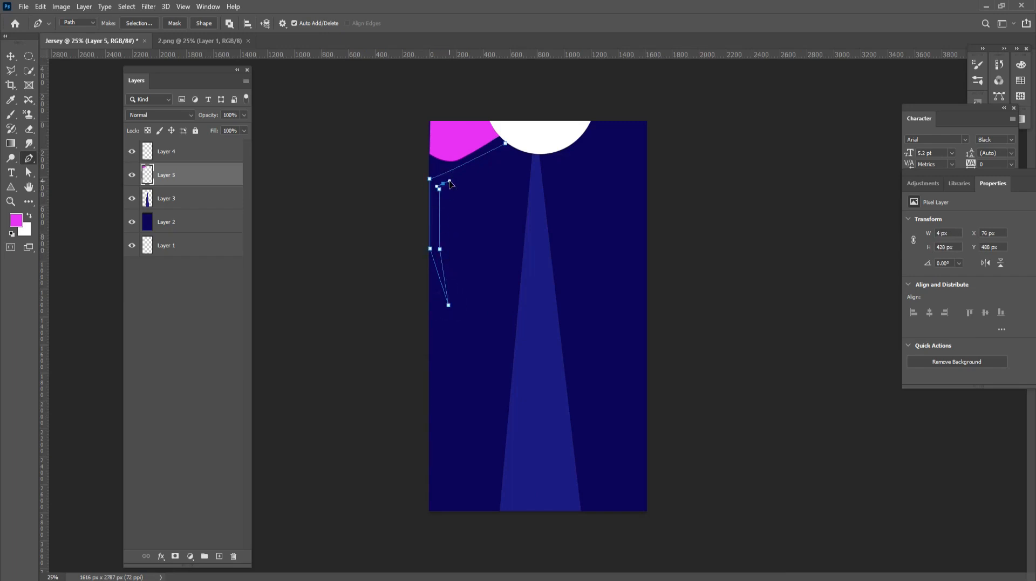
{"action": "left_click", "coordinate": [506, 145]}
Fill the bent stripe path's selection with magenta on a new layer directly above Layer 5 and deselect it.
{"action": "left_click", "coordinate": [172, 151]}
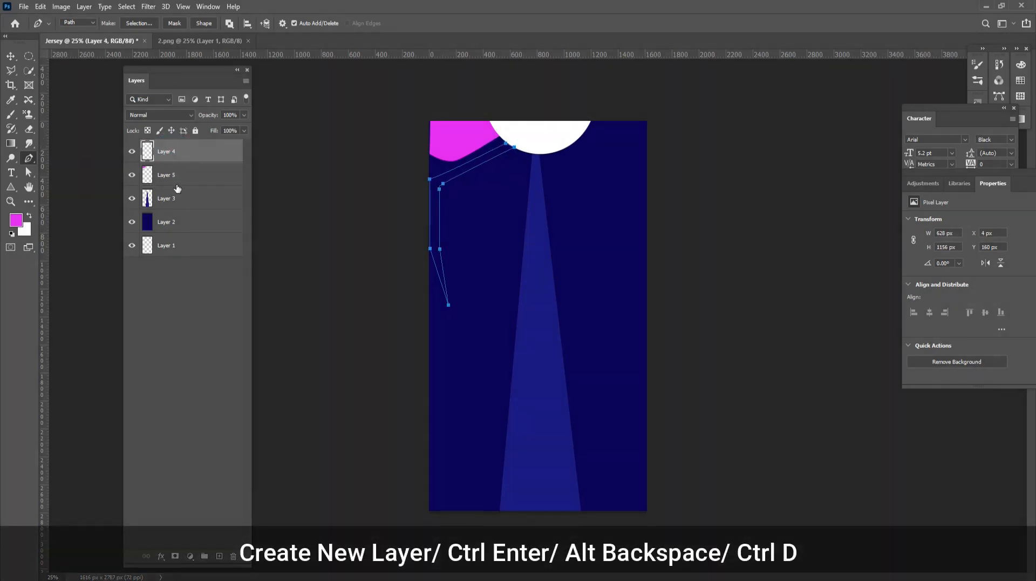
{"action": "left_click", "coordinate": [184, 174]}
{"action": "left_click", "coordinate": [219, 556]}
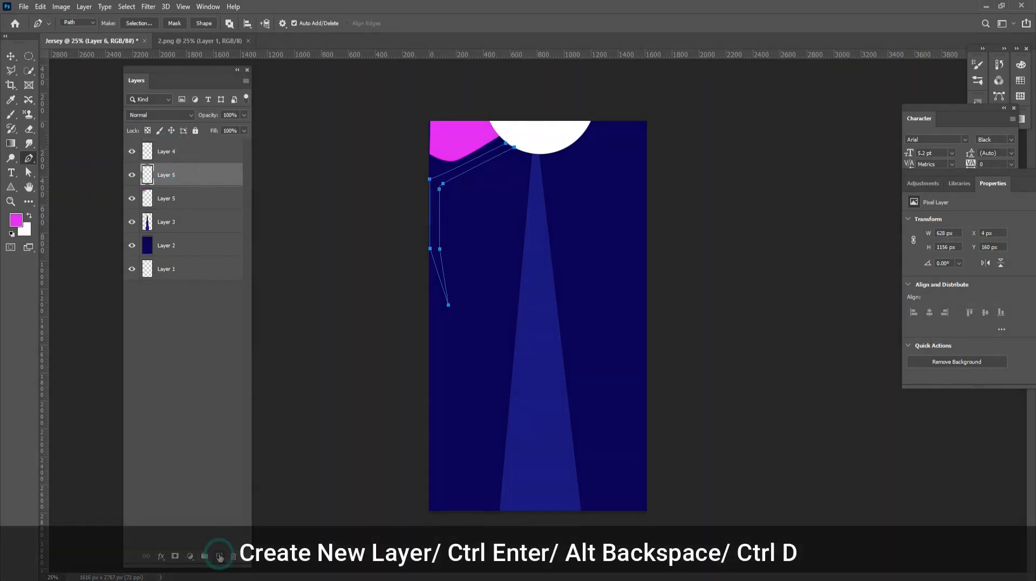
{"action": "key", "text": "ctrl+Return"}
{"action": "key", "text": "alt+BackSpace"}
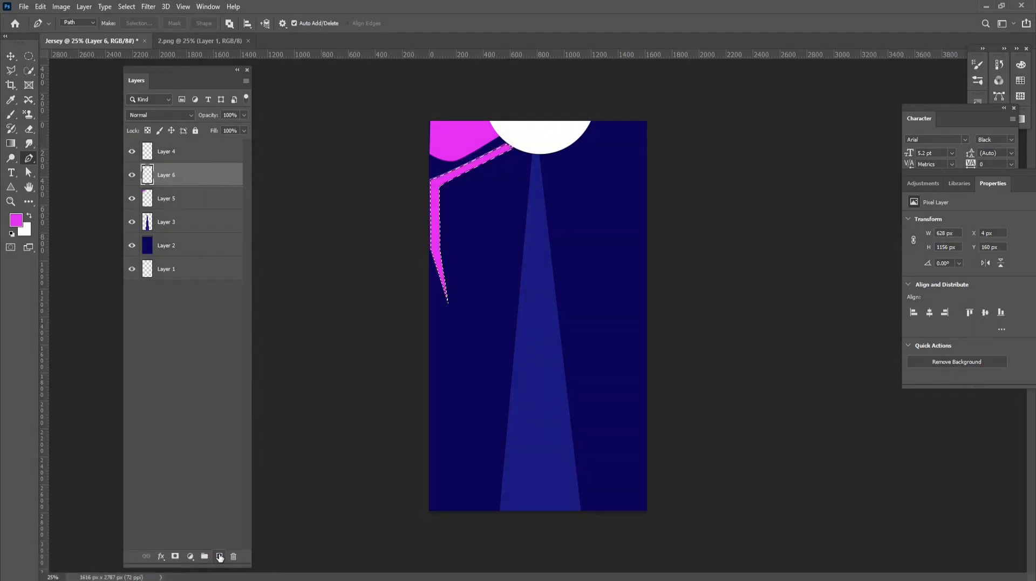
{"action": "key", "text": "ctrl+d"}
Draw a small closed triangular path about 176 by 380 px on the canvas's left edge, below the magenta stripe.
{"action": "left_click", "coordinate": [431, 333]}
{"action": "left_click", "coordinate": [453, 387]}
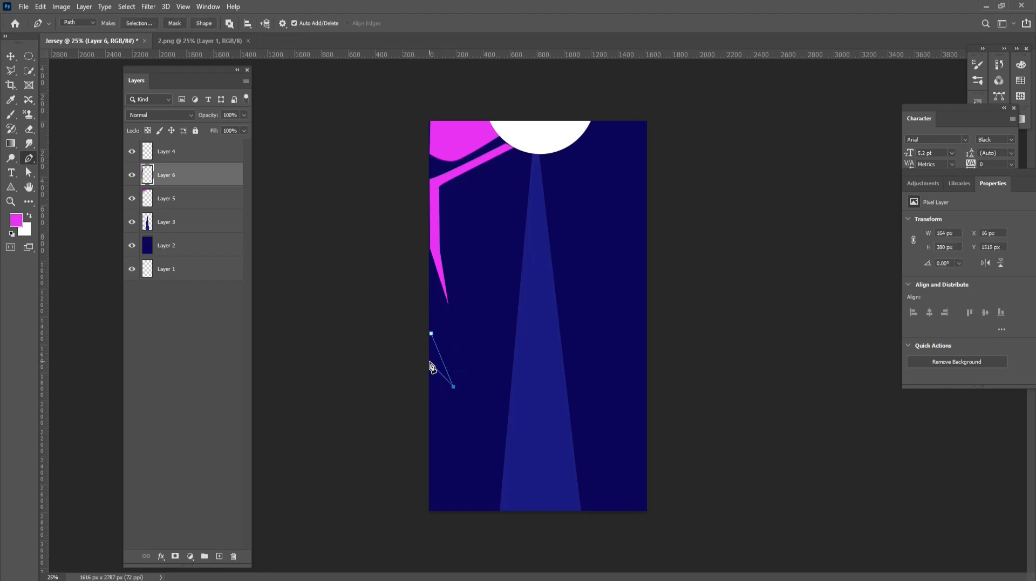
{"action": "left_click", "coordinate": [429, 361]}
{"action": "left_click", "coordinate": [431, 333]}
Fill the small left-edge triangle's selection with magenta on a new layer and deselect it.
{"action": "left_click", "coordinate": [220, 556]}
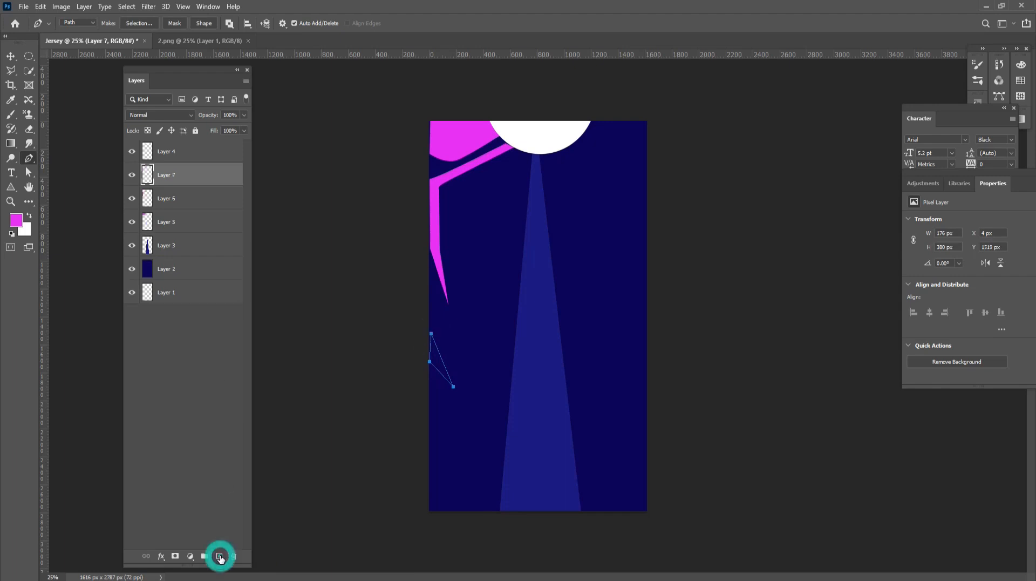
{"action": "key", "text": "ctrl+Return"}
{"action": "key", "text": "ctrl+BackSpace"}
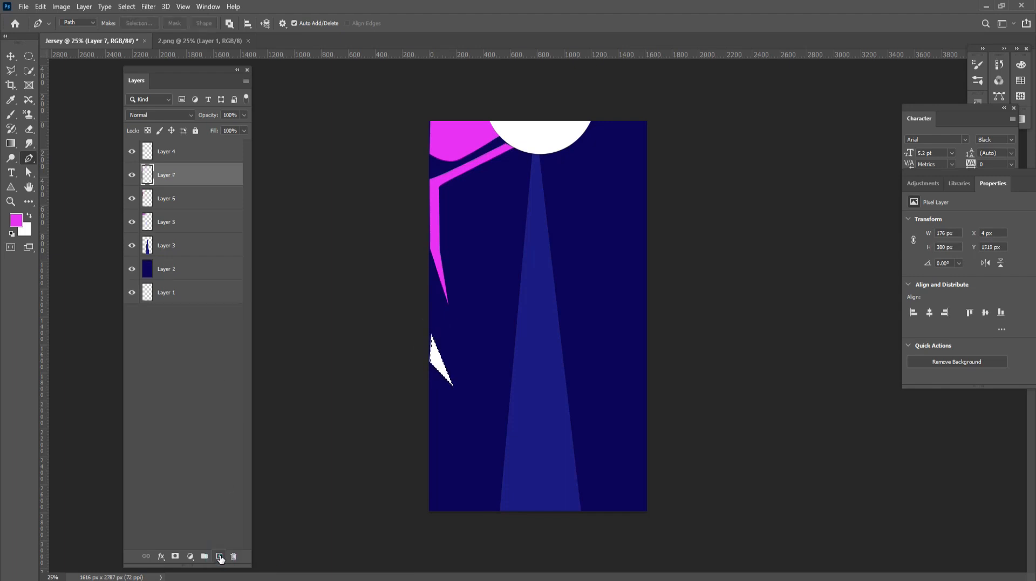
{"action": "key", "text": "alt+BackSpace"}
{"action": "key", "text": "ctrl+d"}
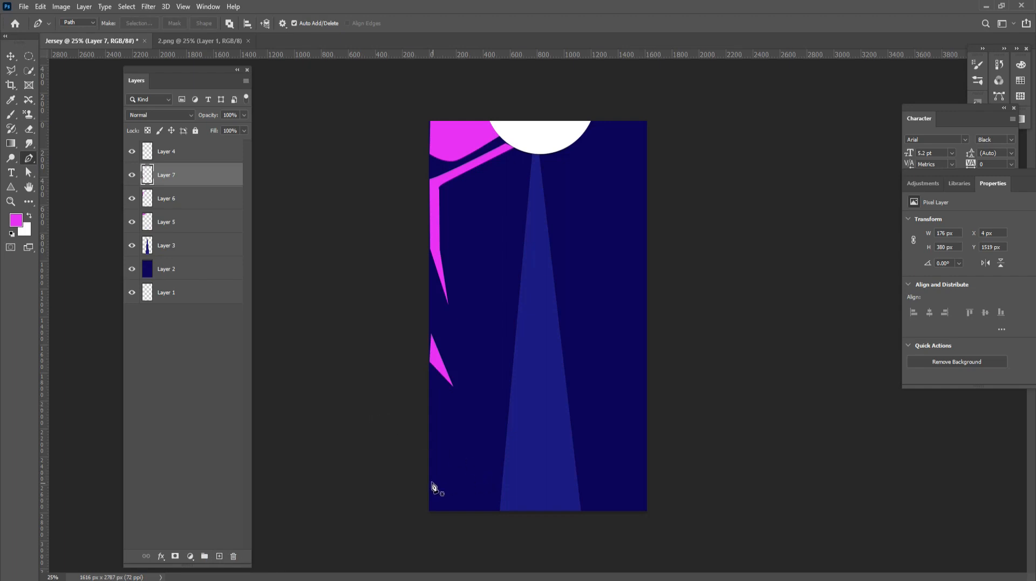
Draw a closed four-sided path about 280 by 512 px in the canvas's bottom-left corner.
{"action": "left_click", "coordinate": [430, 441]}
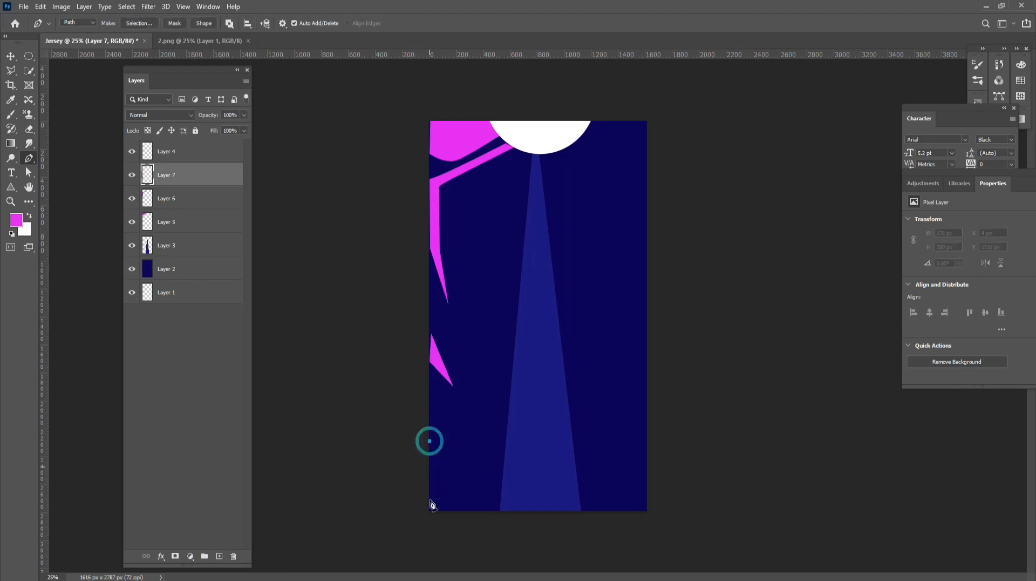
{"action": "left_click", "coordinate": [428, 512]}
{"action": "left_click", "coordinate": [455, 511]}
{"action": "left_click", "coordinate": [467, 473]}
{"action": "left_click", "coordinate": [430, 441]}
Fill the bottom-left corner path's selection with magenta on a new layer and deselect it.
{"action": "left_click", "coordinate": [220, 556]}
{"action": "key", "text": "ctrl+Return"}
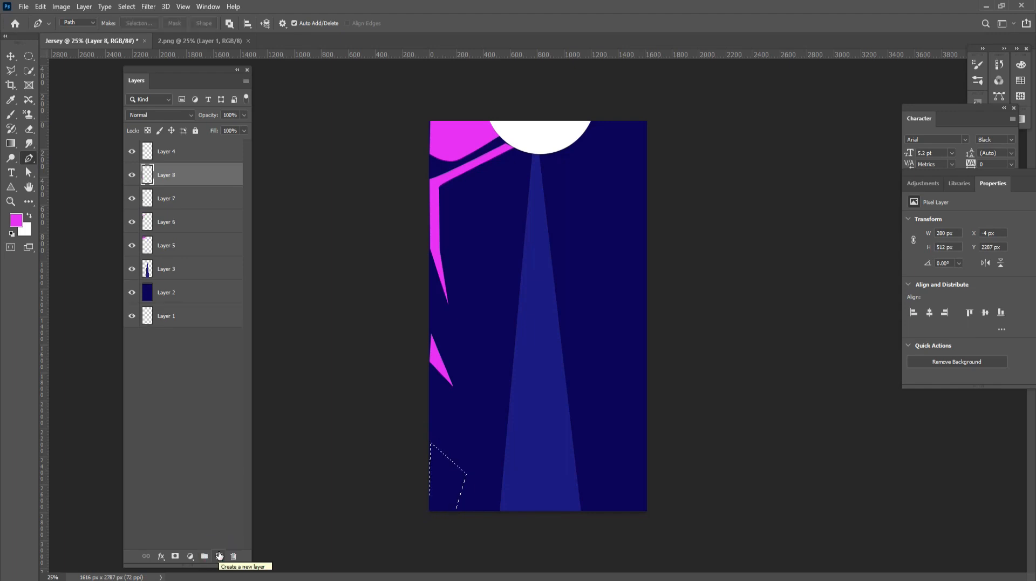
{"action": "key", "text": "alt+BackSpace"}
{"action": "key", "text": "ctrl+d"}
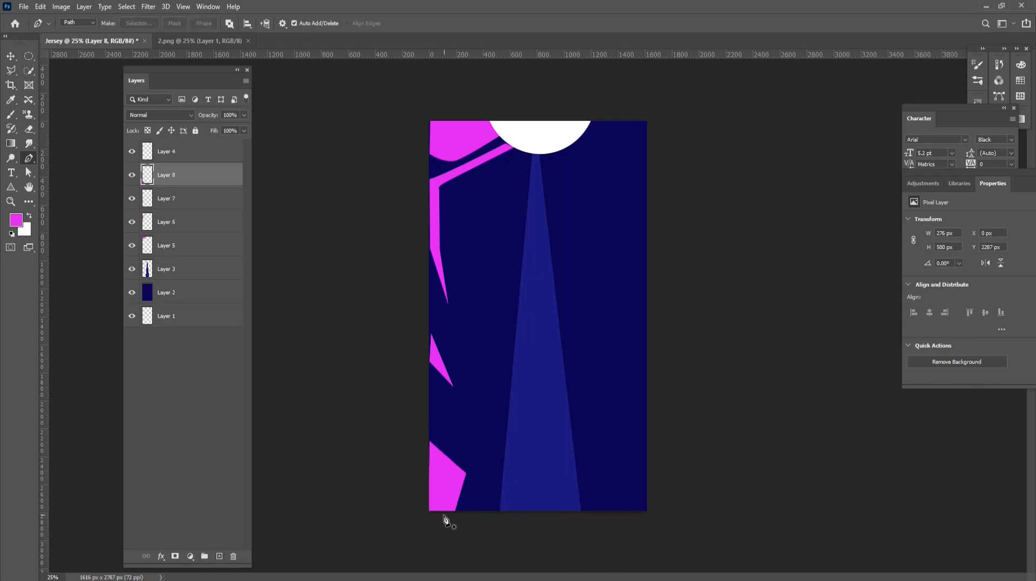
Draw a closed, narrow bent path about 128 by 380 px inside the bottom-left magenta shape.
{"action": "left_click", "coordinate": [443, 509]}
{"action": "left_click", "coordinate": [446, 478]}
{"action": "left_click", "coordinate": [435, 458]}
{"action": "left_click", "coordinate": [452, 476]}
{"action": "left_click", "coordinate": [448, 511]}
Fill the bent path's selection with white on a new layer and deselect it.
{"action": "key", "text": "ctrl+Return"}
{"action": "left_click", "coordinate": [220, 556]}
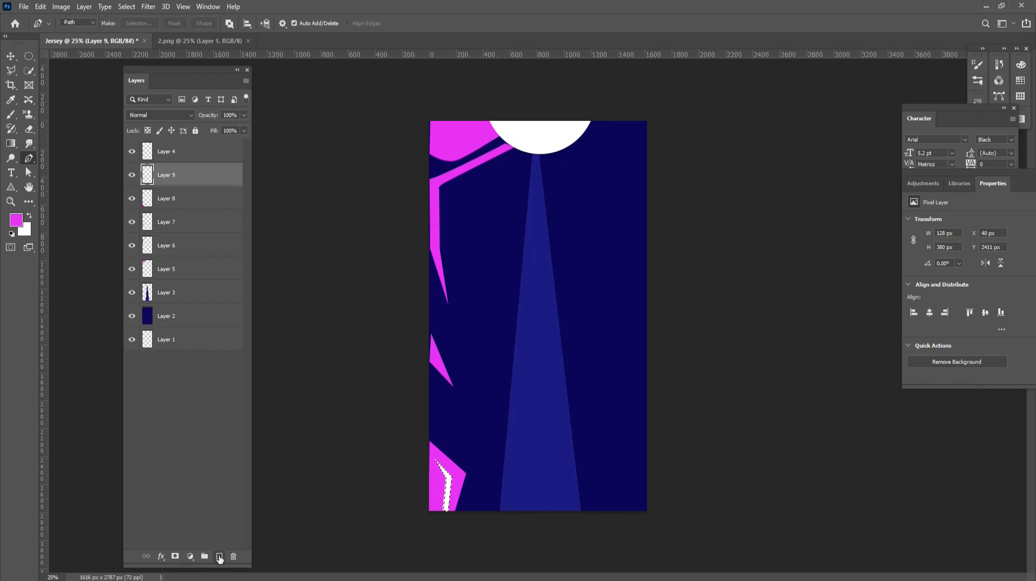
{"action": "key", "text": "ctrl+BackSpace"}
{"action": "key", "text": "ctrl+d"}
Enlarge the small magenta triangle on the canvas's left edge proportionally about its centre.
{"action": "key", "text": "v"}
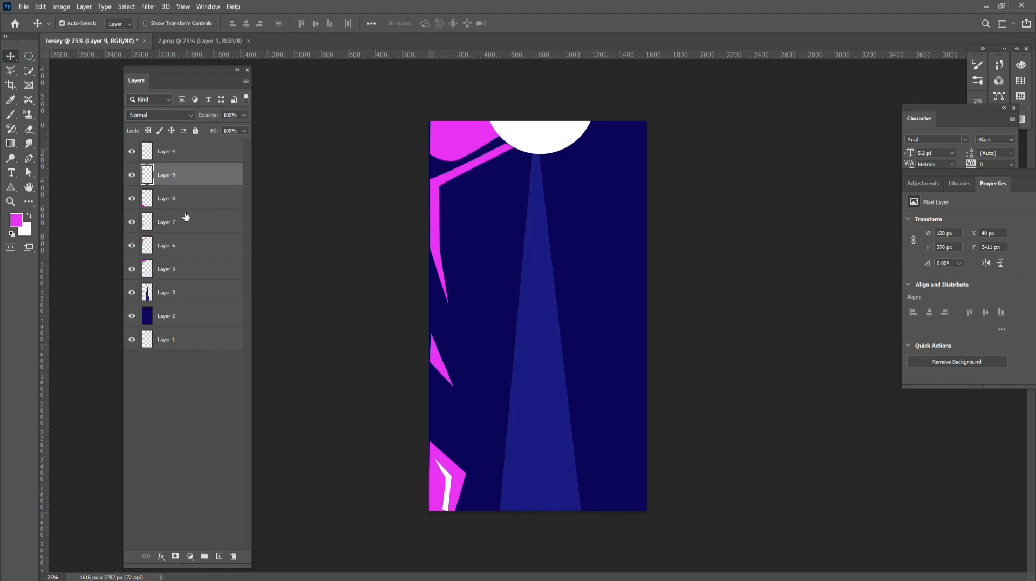
{"action": "left_click", "coordinate": [443, 361]}
{"action": "key", "text": "ctrl+t"}
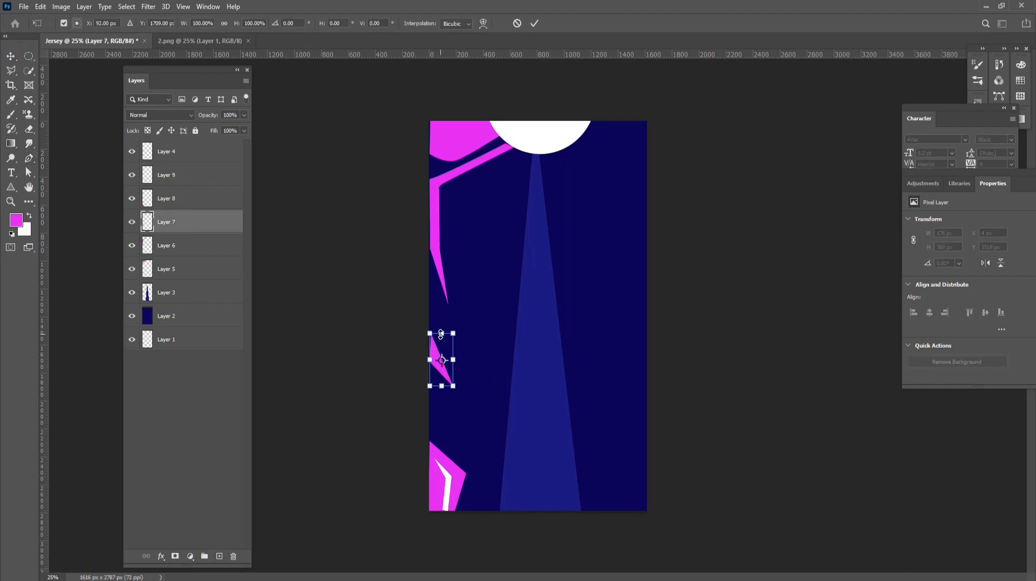
{"action": "left_click_drag", "start_coordinate": [441, 332], "coordinate": [441, 317]}
{"action": "key", "text": "Return"}
Move the long left magenta stripe slightly down to Y 237 px and enlarge the top-left corner shape.
{"action": "left_click", "coordinate": [446, 173], "text": "ctrl"}
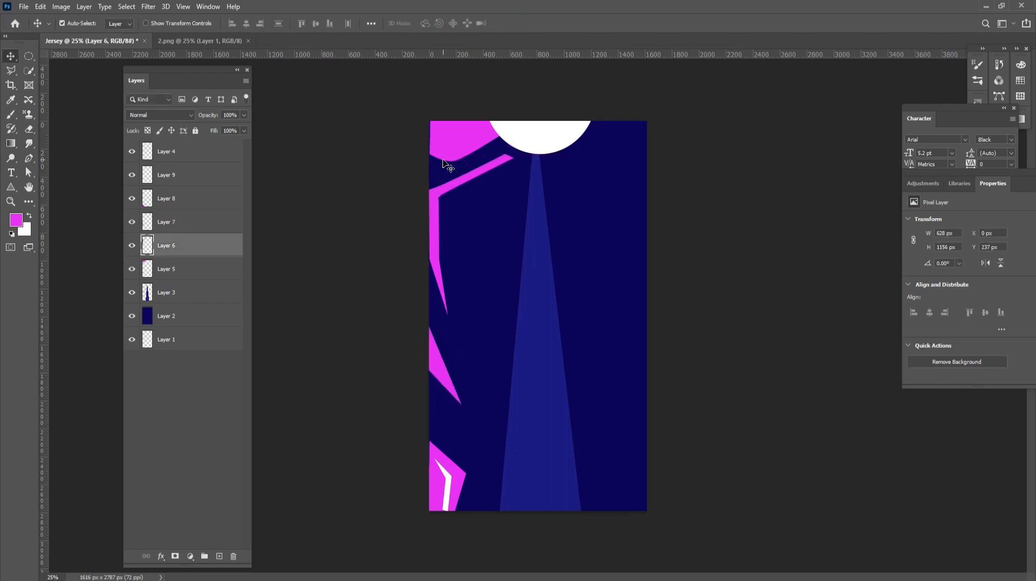
{"action": "left_click", "coordinate": [451, 155], "text": "ctrl"}
{"action": "key", "text": "ctrl+t"}
{"action": "left_click_drag", "start_coordinate": [468, 127], "coordinate": [468, 120]}
{"action": "left_click", "coordinate": [534, 24]}
Enlarge the long left magenta stripe to about 672 px wide so it reaches the white neckline.
{"action": "left_click", "coordinate": [494, 163], "text": "ctrl"}
{"action": "key", "text": "ctrl+t"}
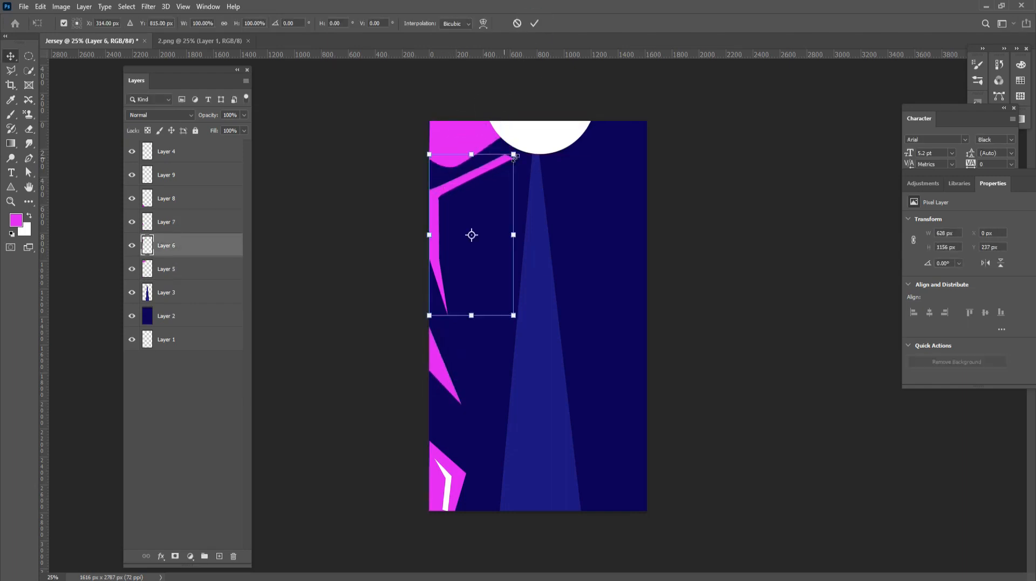
{"action": "left_click_drag", "start_coordinate": [514, 155], "coordinate": [520, 146]}
{"action": "left_click", "coordinate": [534, 23]}
Stretch the bottom-left magenta shape together with its white stripe upward to about 688 px tall.
{"action": "left_click", "coordinate": [447, 483], "text": "ctrl"}
{"action": "left_click", "coordinate": [439, 486], "text": "ctrl+shift"}
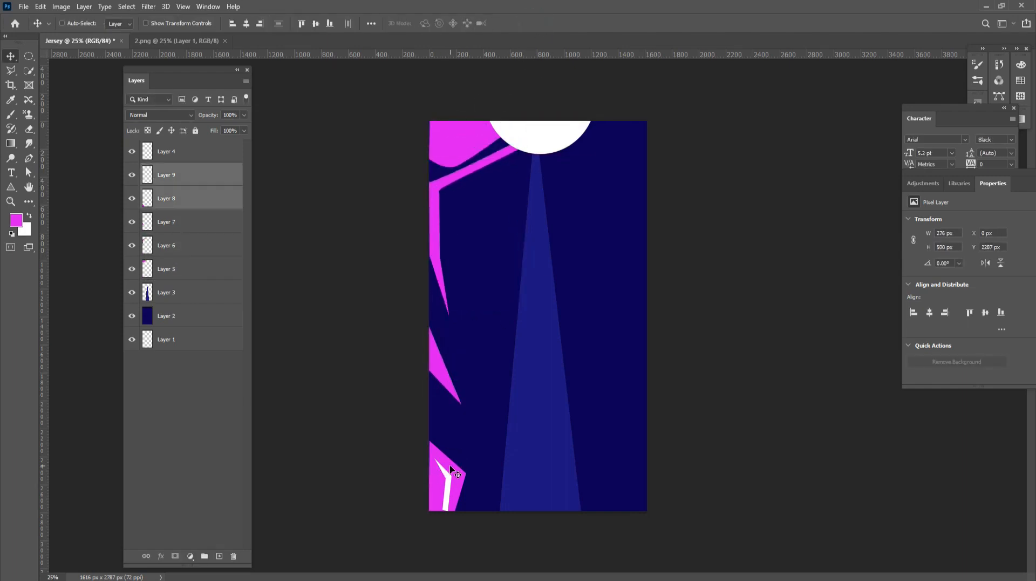
{"action": "key", "text": "ctrl+t"}
{"action": "left_click_drag", "start_coordinate": [448, 440], "coordinate": [452, 415]}
{"action": "left_click", "coordinate": [534, 24]}
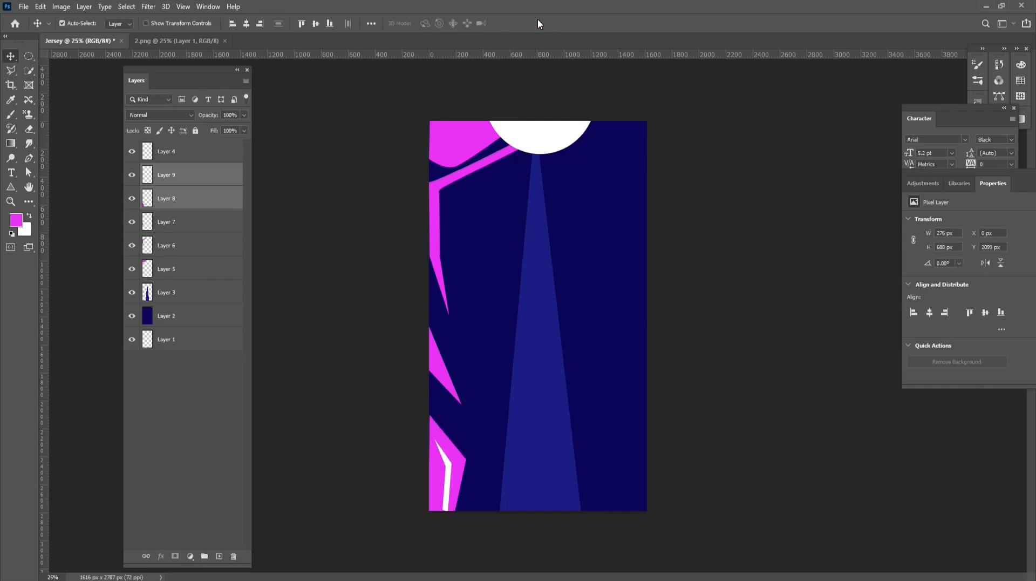
Select all five left-side shapes, Layer 5 through Layer 9, and duplicate their layers.
{"action": "left_click", "coordinate": [484, 132]}
{"action": "left_click", "coordinate": [440, 185], "text": "shift"}
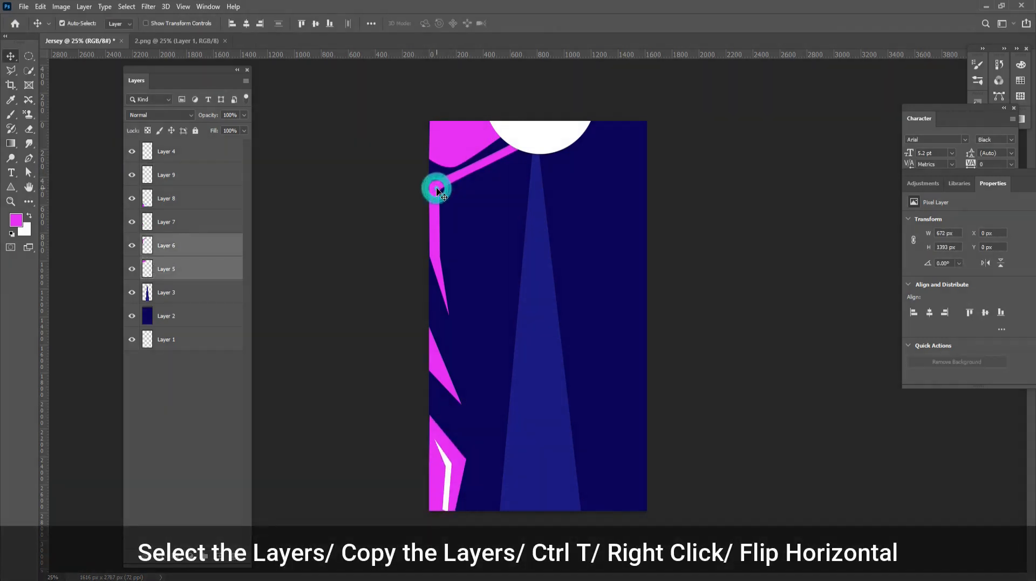
{"action": "left_click", "coordinate": [438, 374], "text": "shift"}
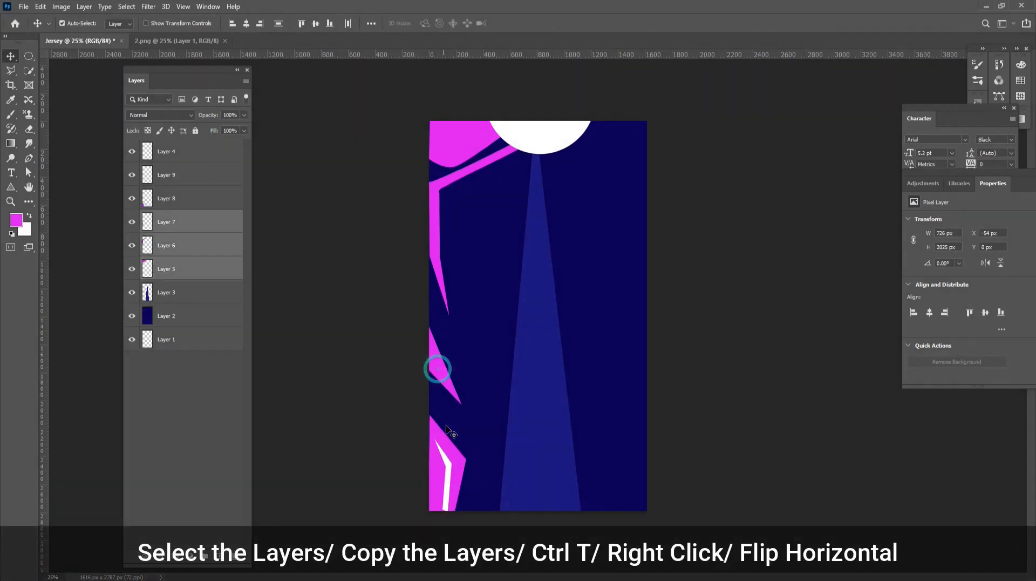
{"action": "left_click", "coordinate": [456, 461], "text": "shift"}
{"action": "left_click", "coordinate": [445, 462], "text": "shift"}
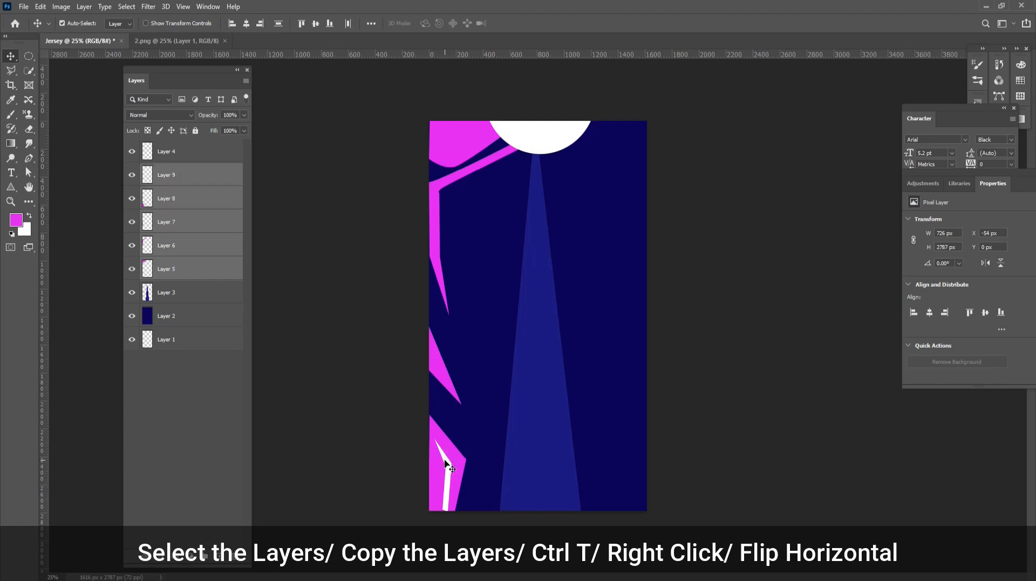
{"action": "left_click_drag", "start_coordinate": [217, 269], "coordinate": [225, 557]}
Flip the duplicated shapes horizontally and move them 1012 px across to the canvas's right edge.
{"action": "key", "text": "ctrl+t"}
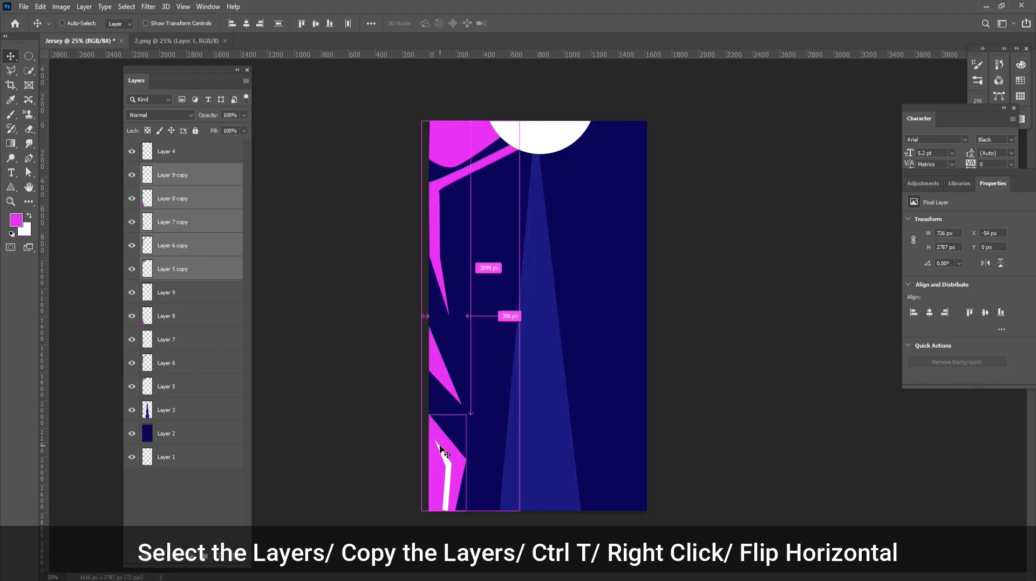
{"action": "right_click", "coordinate": [440, 370]}
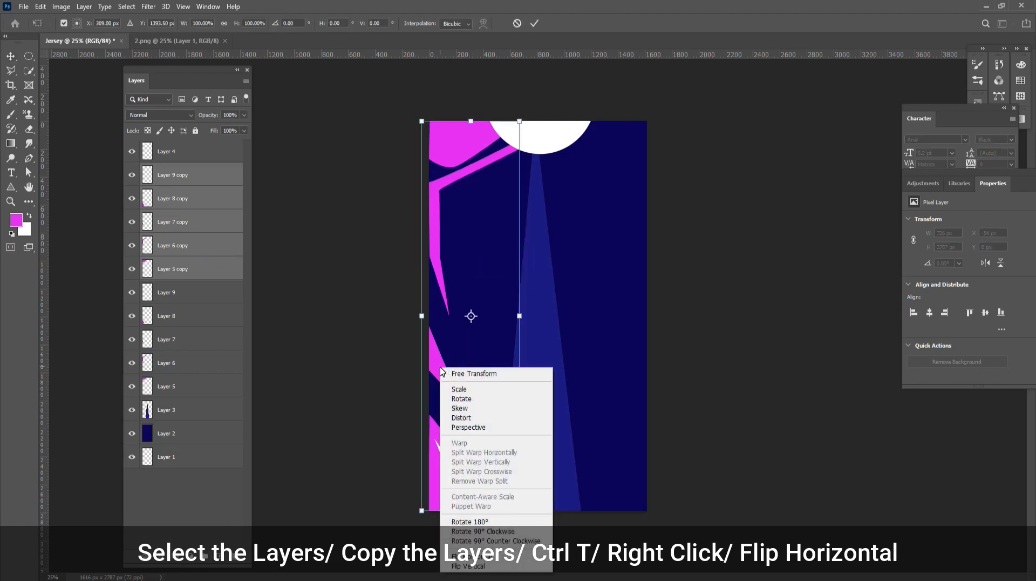
{"action": "left_click", "coordinate": [464, 556]}
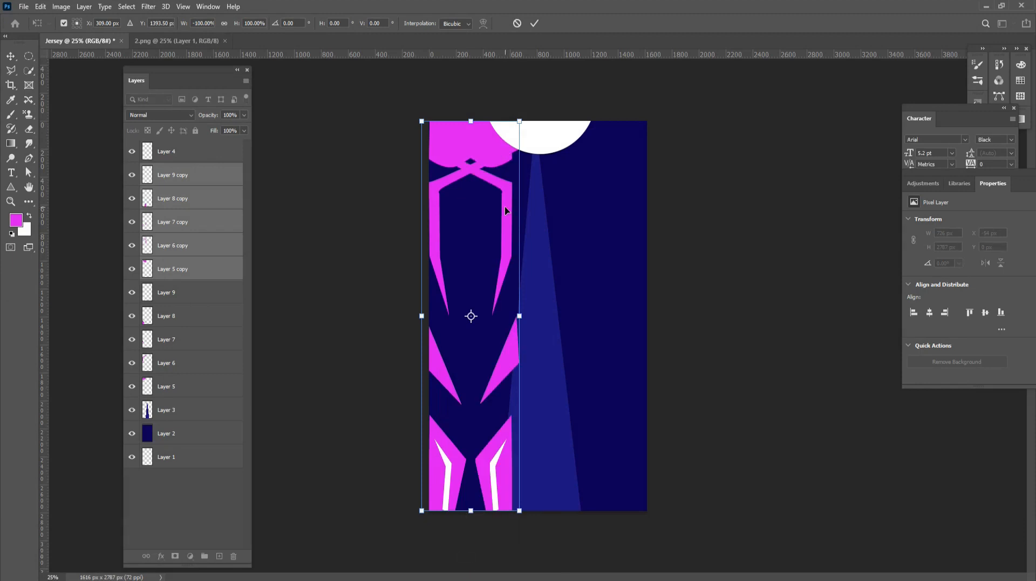
{"action": "left_click_drag", "start_coordinate": [505, 210], "coordinate": [643, 200]}
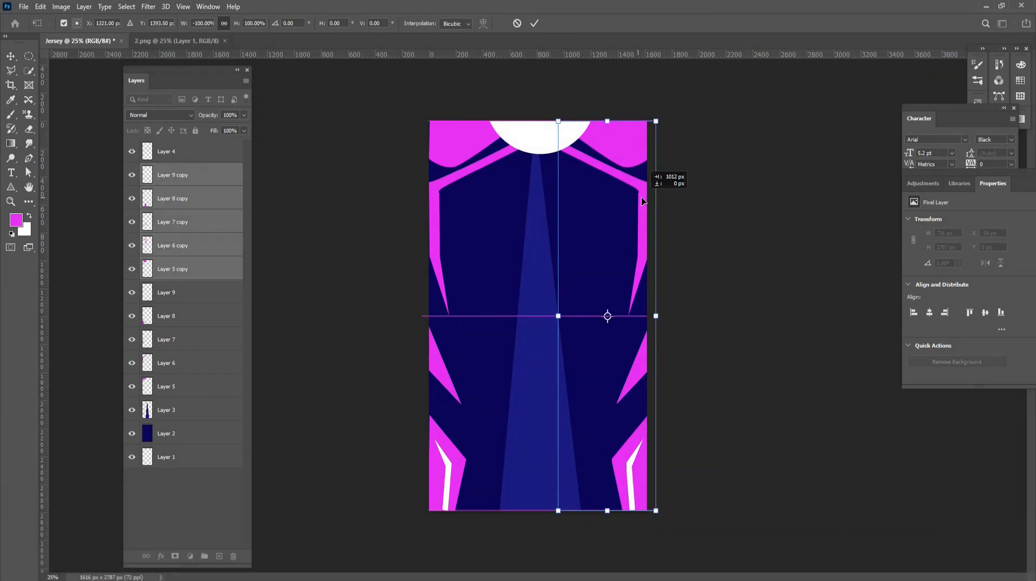
{"action": "left_click_drag", "start_coordinate": [642, 198], "coordinate": [642, 198]}
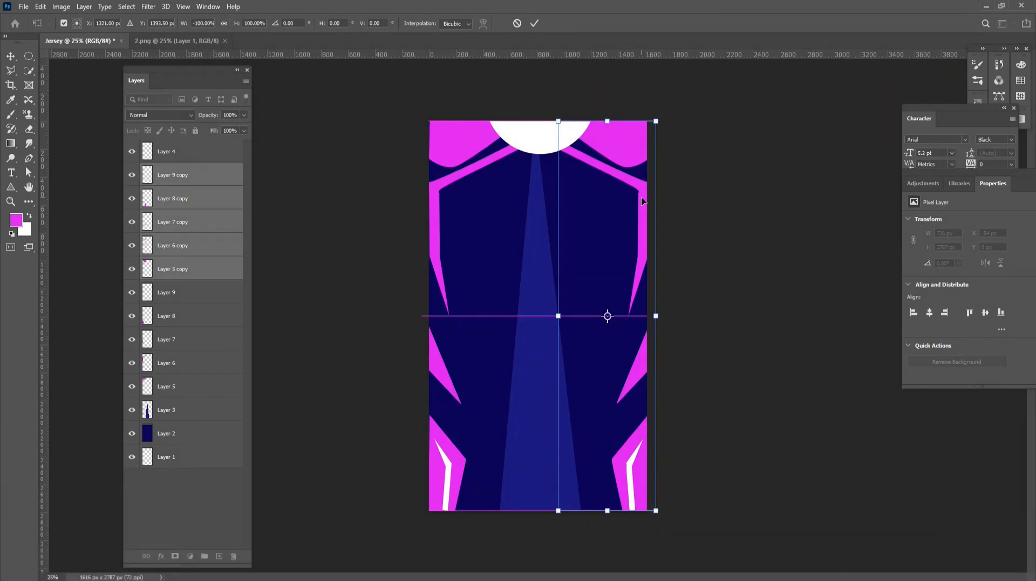
{"action": "left_click", "coordinate": [534, 24]}
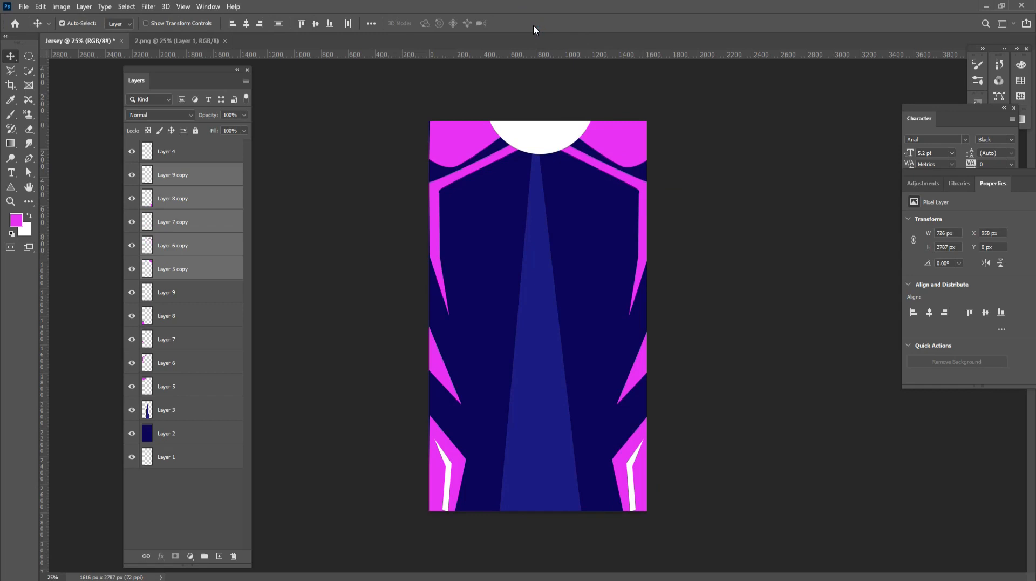
Nudge the white neckline shape left to X 441 px.
{"action": "left_click", "coordinate": [541, 135]}
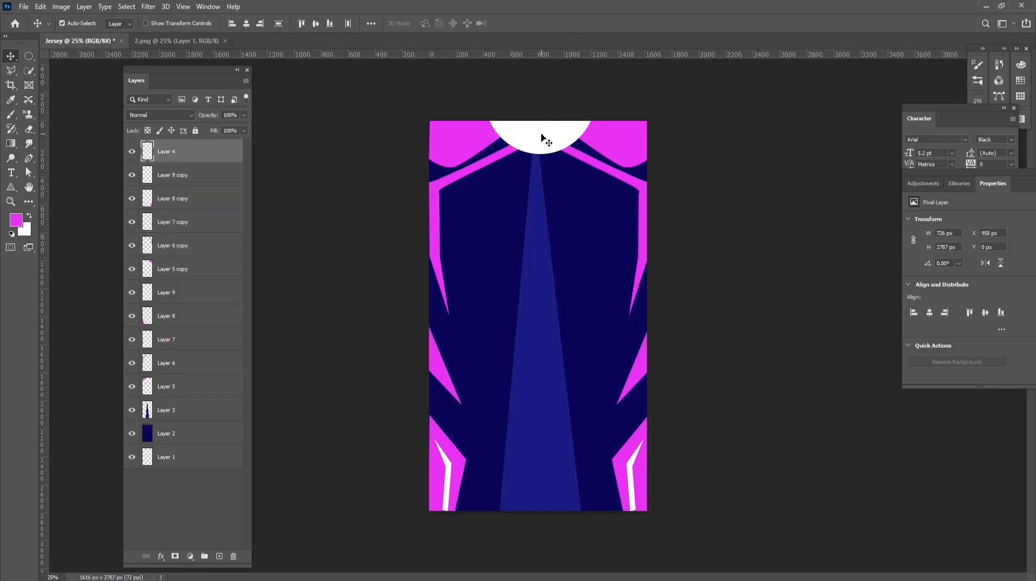
{"action": "key", "text": "Left"}
{"action": "key", "text": "Left"}
{"action": "key", "text": "Left"}
{"action": "key", "text": "Left"}
{"action": "key", "text": "Left"}
{"action": "key", "text": "Left"}
{"action": "key", "text": "Left"}
{"action": "key", "text": "Left"}
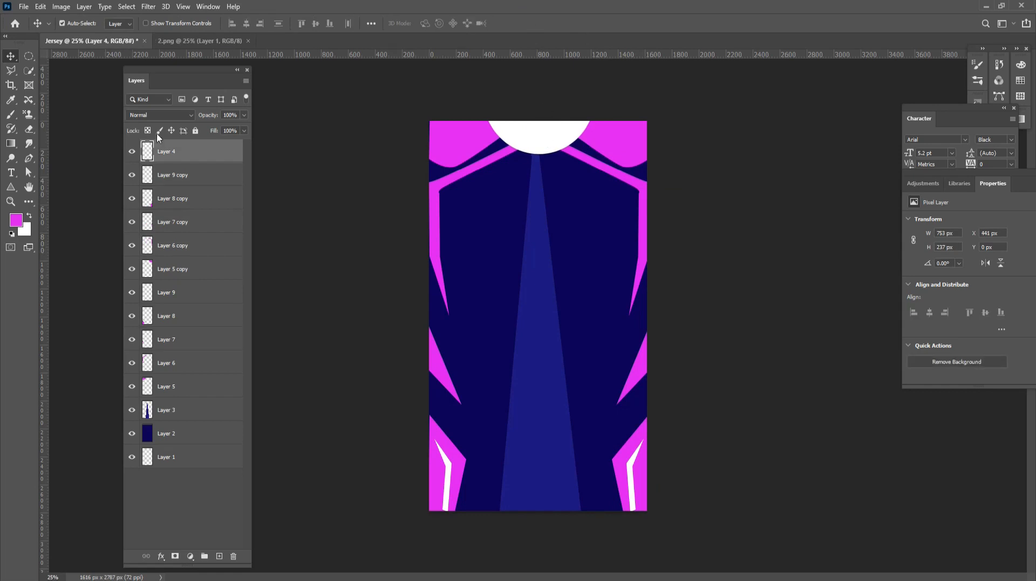
Draw the outer outline of a slanted, pointed collar shape below the neckline with the Pen tool.
{"action": "key", "text": "p"}
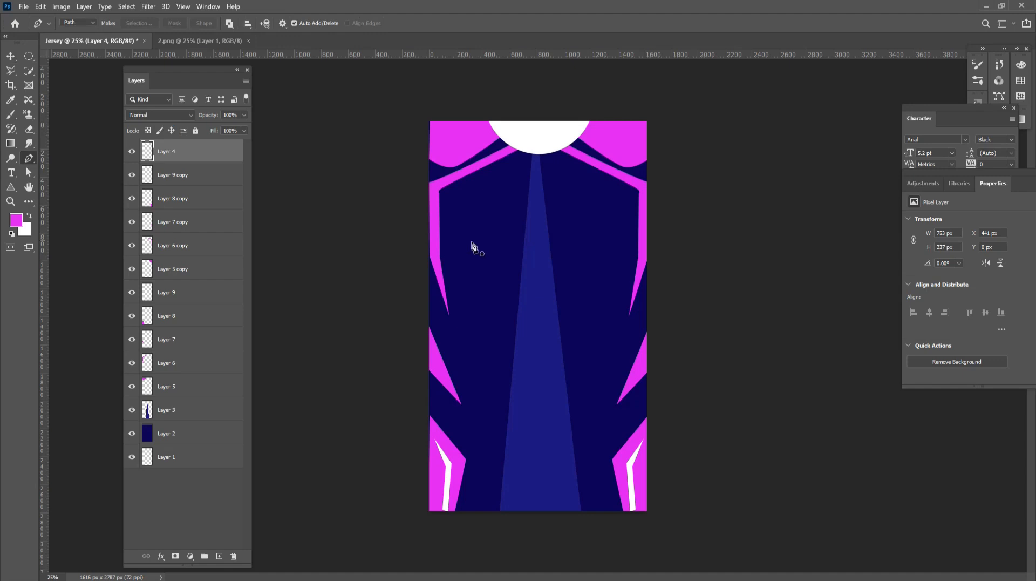
{"action": "left_click", "coordinate": [519, 151]}
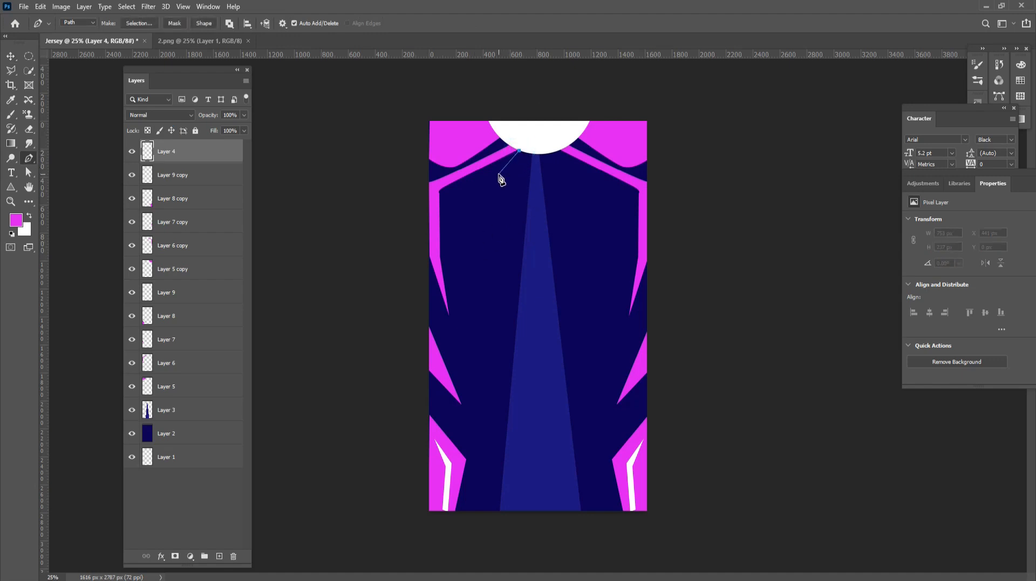
{"action": "left_click", "coordinate": [499, 173]}
{"action": "left_click", "coordinate": [502, 182]}
{"action": "left_click", "coordinate": [505, 184]}
{"action": "left_click", "coordinate": [531, 210]}
{"action": "left_click_drag", "start_coordinate": [541, 203], "coordinate": [541, 201]}
{"action": "left_click", "coordinate": [561, 152]}
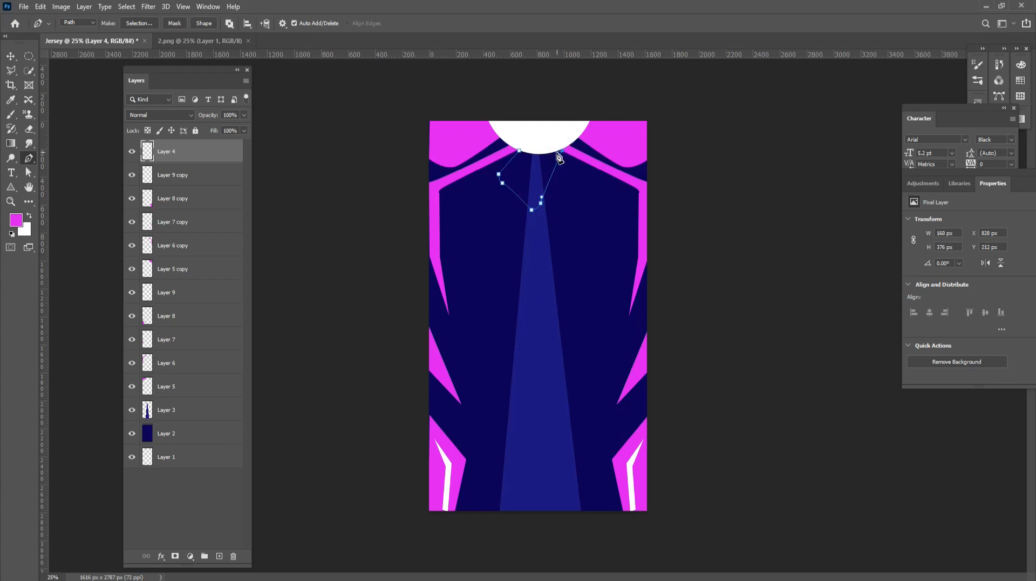
{"action": "left_click", "coordinate": [552, 152]}
{"action": "left_click", "coordinate": [534, 187]}
{"action": "left_click", "coordinate": [532, 185]}
{"action": "key", "text": "ctrl+z"}
{"action": "key", "text": "ctrl+z"}
{"action": "key", "text": "ctrl+z"}
Continue the collar path with an inner contour running back under the neckline to its left side.
{"action": "left_click", "coordinate": [555, 151]}
{"action": "left_click", "coordinate": [538, 197]}
{"action": "left_click", "coordinate": [534, 195]}
{"action": "left_click", "coordinate": [549, 154]}
{"action": "left_click", "coordinate": [529, 154]}
{"action": "left_click", "coordinate": [510, 181]}
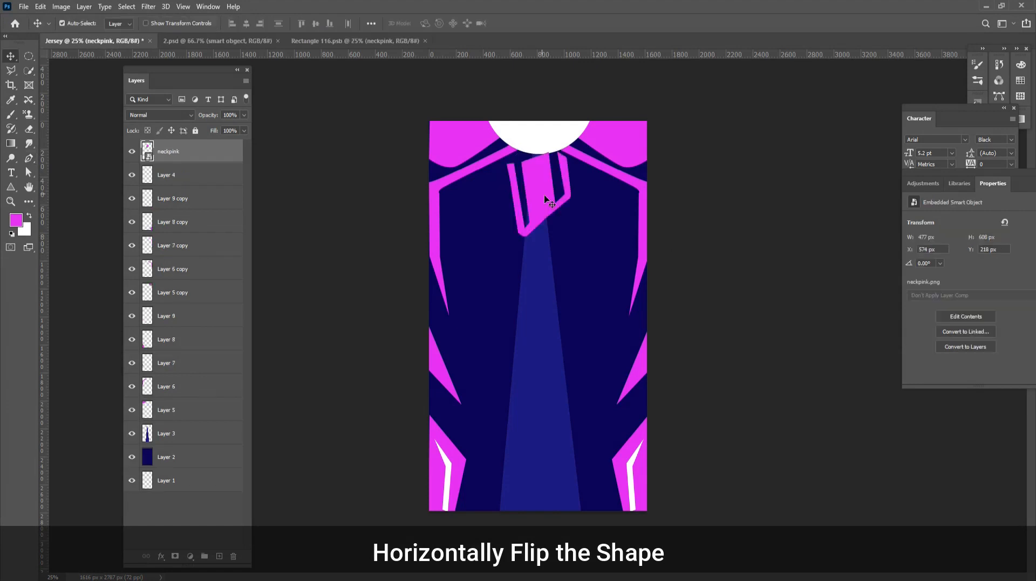
Move the neckpink shape up to X 587 px, Y 172 px and delete the white neckline layer.
{"action": "left_click_drag", "start_coordinate": [544, 195], "coordinate": [548, 195]}
{"action": "left_click", "coordinate": [551, 136]}
{"action": "key", "text": "Delete"}
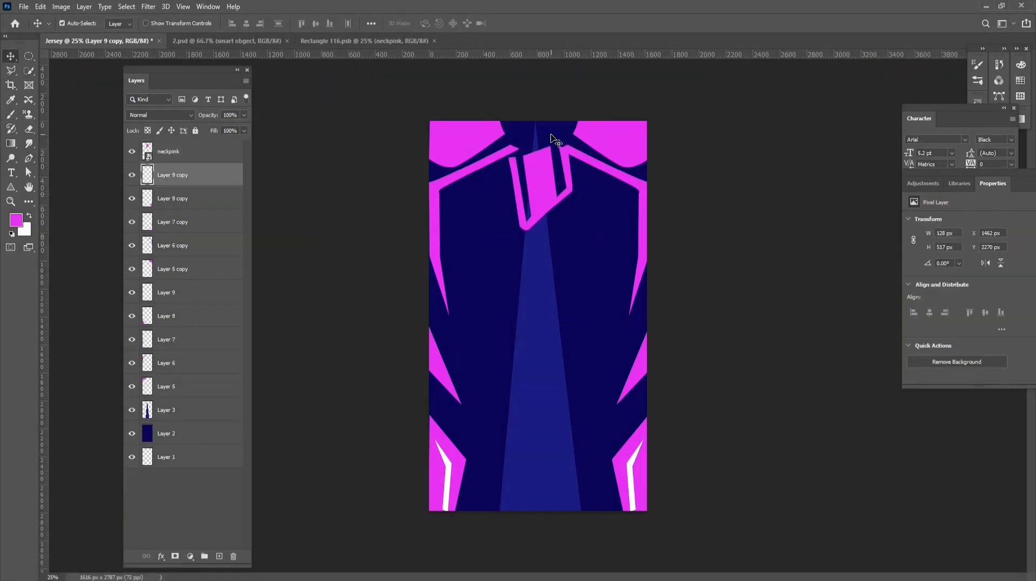
Rotate the neckpink shape to 5.25° and position it between the two shoulder stripes.
{"action": "scroll", "coordinate": [550, 134], "scroll_direction": "up", "scroll_amount": 1}
{"action": "left_click", "coordinate": [533, 211]}
{"action": "key", "text": "ctrl+t"}
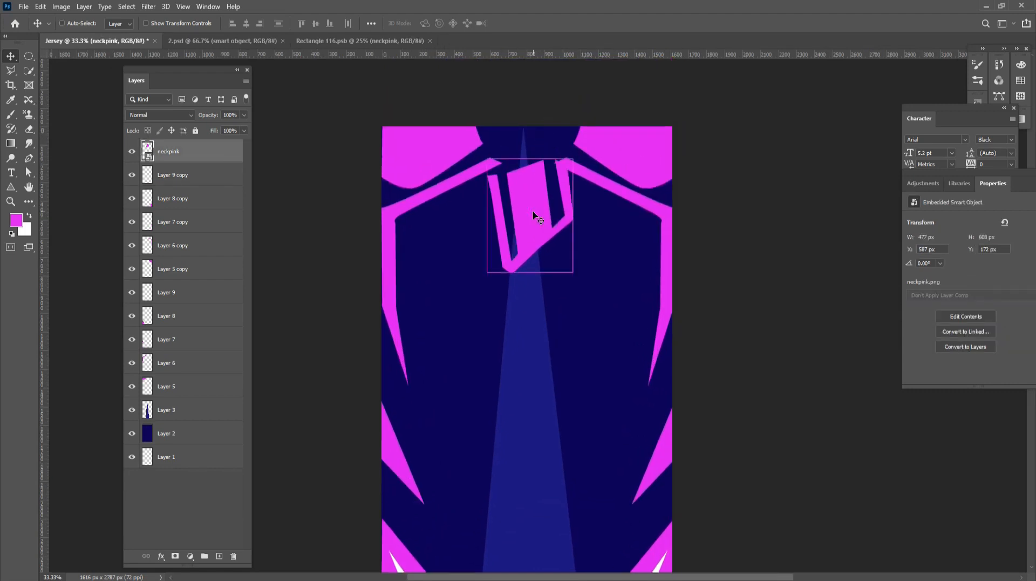
{"action": "left_click_drag", "start_coordinate": [533, 211], "coordinate": [531, 210]}
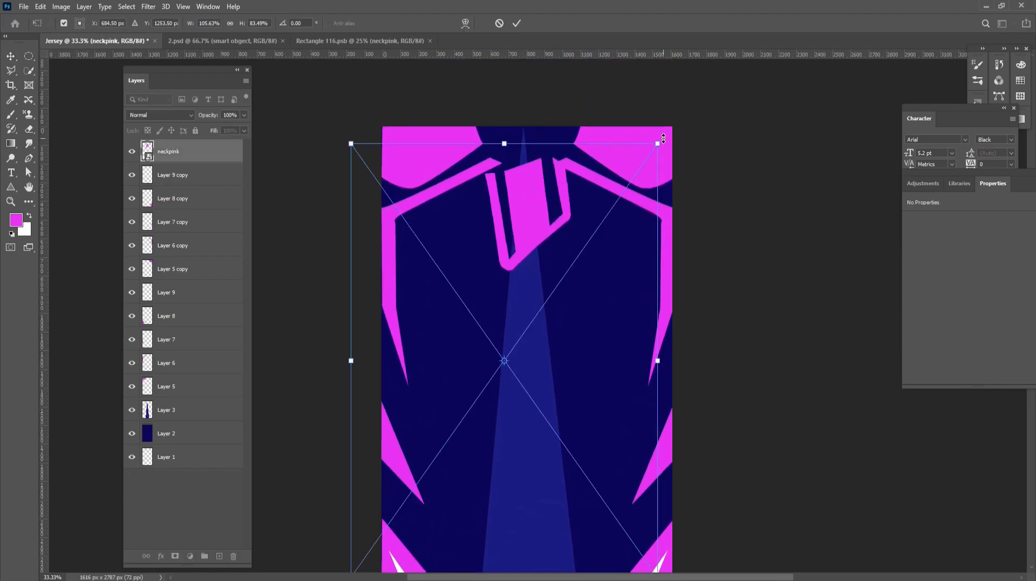
{"action": "left_click_drag", "start_coordinate": [665, 136], "coordinate": [686, 140]}
{"action": "left_click_drag", "start_coordinate": [553, 223], "coordinate": [545, 228]}
{"action": "left_click_drag", "start_coordinate": [340, 147], "coordinate": [356, 132]}
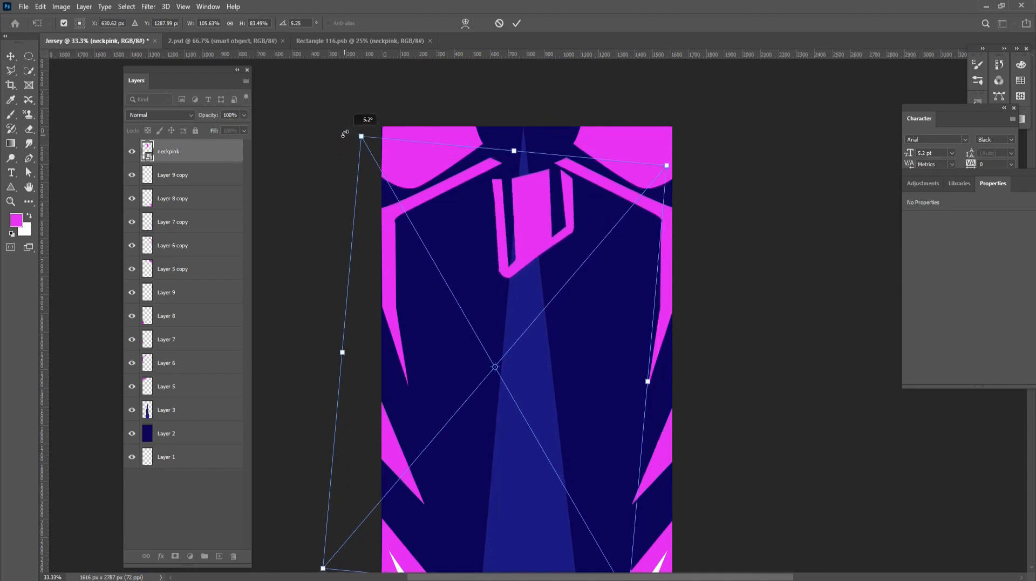
{"action": "left_click_drag", "start_coordinate": [538, 218], "coordinate": [534, 210]}
{"action": "left_click", "coordinate": [516, 23]}
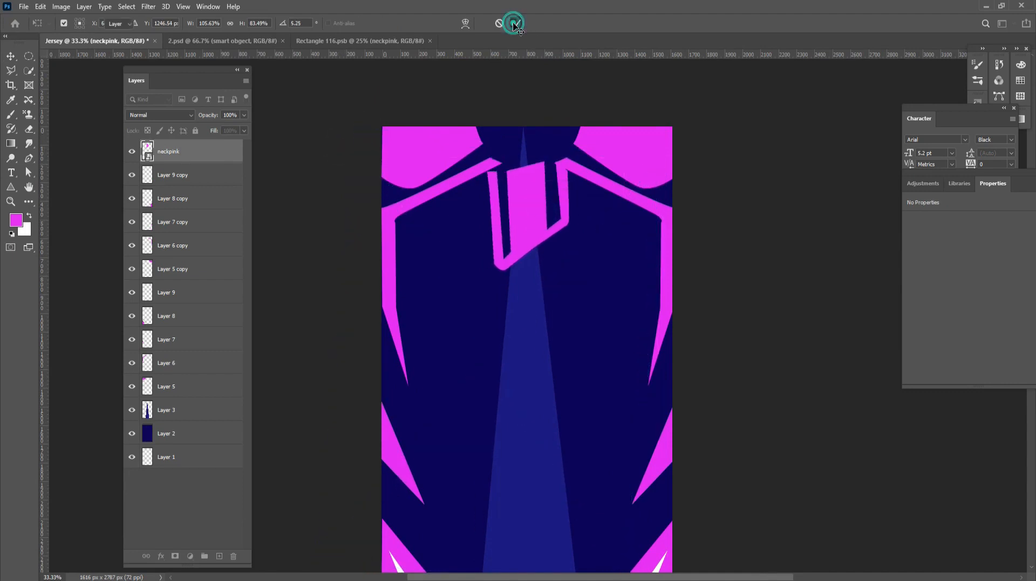
Add the text "7" in Arial Black on the upper left of the jersey.
{"action": "key", "text": "ctrl+minus"}
{"action": "key", "text": "ctrl+minus"}
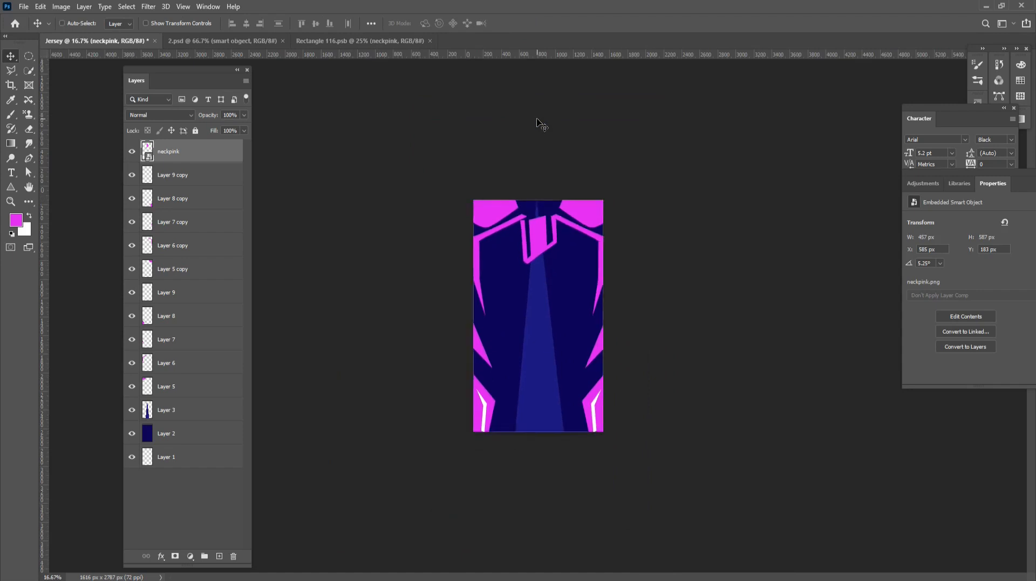
{"action": "key", "text": "ctrl+minus"}
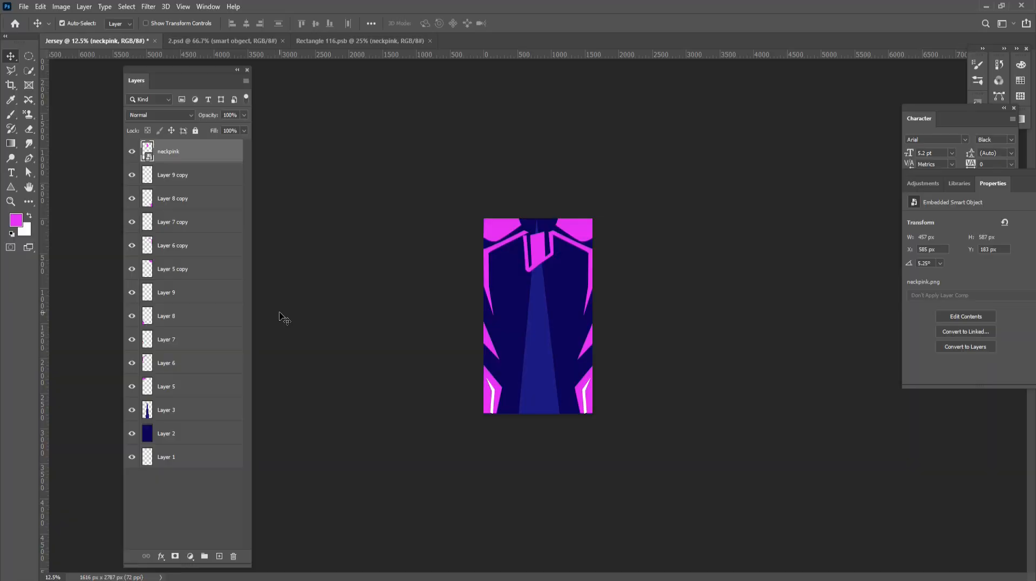
{"action": "key", "text": "t"}
{"action": "left_click", "coordinate": [502, 268]}
{"action": "type", "text": "7"}
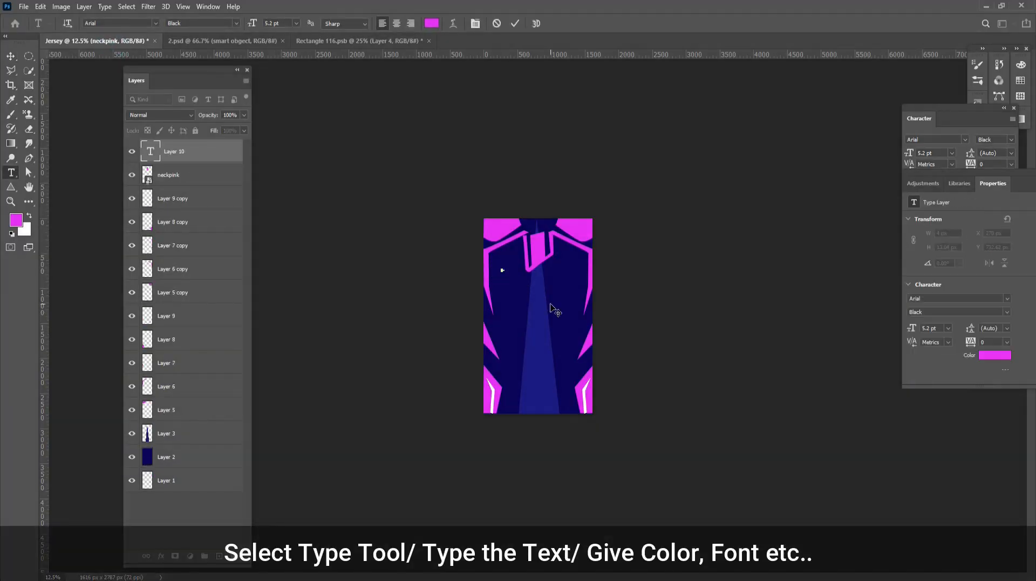
{"action": "left_click", "coordinate": [551, 308]}
Enlarge the 7 to 334.35 pt on the left chest and set its colour to white.
{"action": "key", "text": "ctrl+t"}
{"action": "mouse_move", "coordinate": [503, 267]}
{"action": "left_mouse_down"}
{"action": "mouse_move", "coordinate": [511, 255]}
{"action": "mouse_move", "coordinate": [501, 264]}
{"action": "left_mouse_up"}
{"action": "key", "text": "ctrl+plus"}
{"action": "key", "text": "Return"}
{"action": "left_click", "coordinate": [1007, 188]}
{"action": "left_click", "coordinate": [499, 198]}
{"action": "key", "text": "Return"}
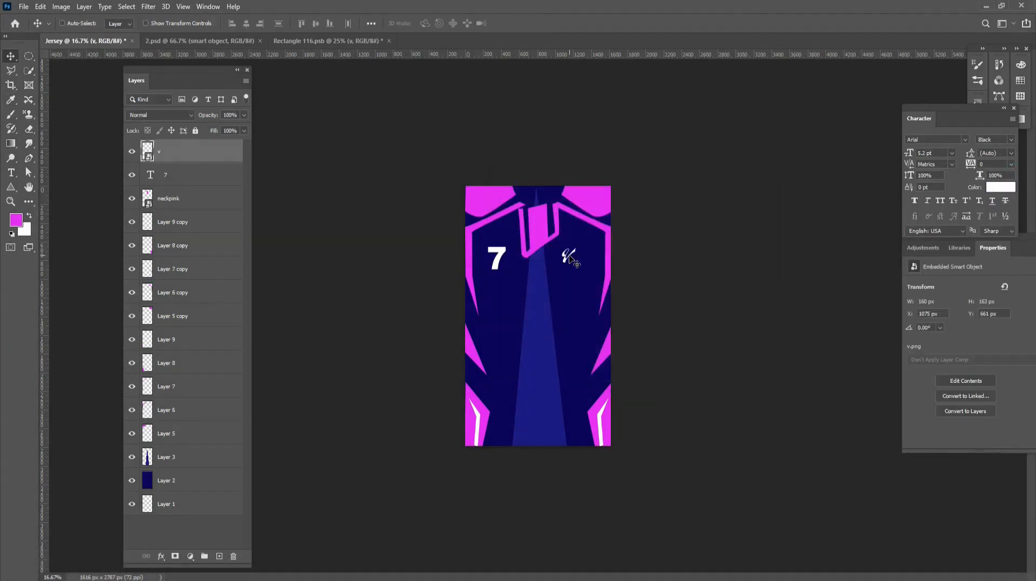
Scale the white v emblem to 63.58% on the right chest, level with the 7, and select both.
{"action": "key", "text": "ctrl+t"}
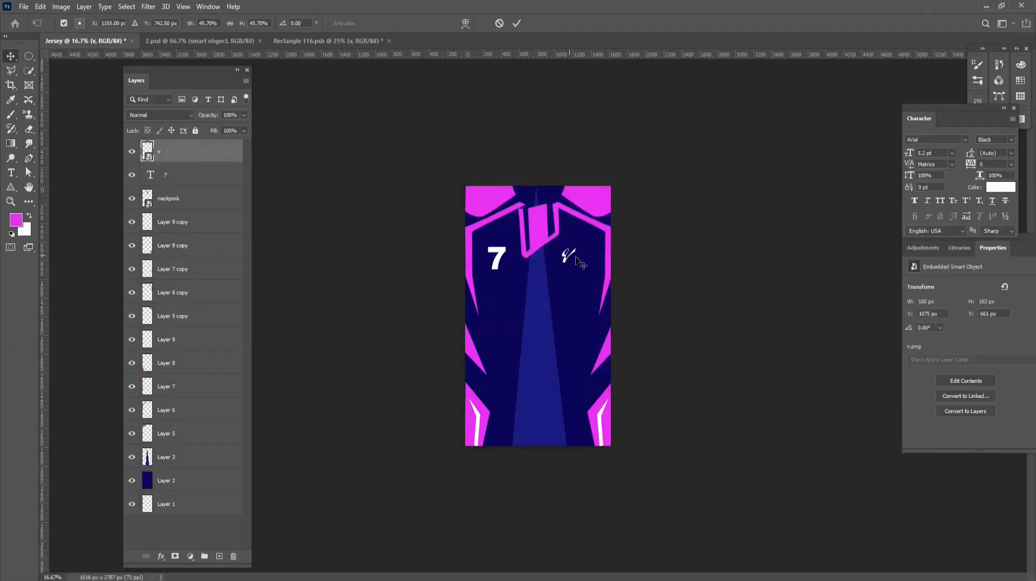
{"action": "mouse_move", "coordinate": [582, 241]}
{"action": "left_mouse_down"}
{"action": "mouse_move", "coordinate": [589, 230]}
{"action": "mouse_move", "coordinate": [572, 253]}
{"action": "left_mouse_up"}
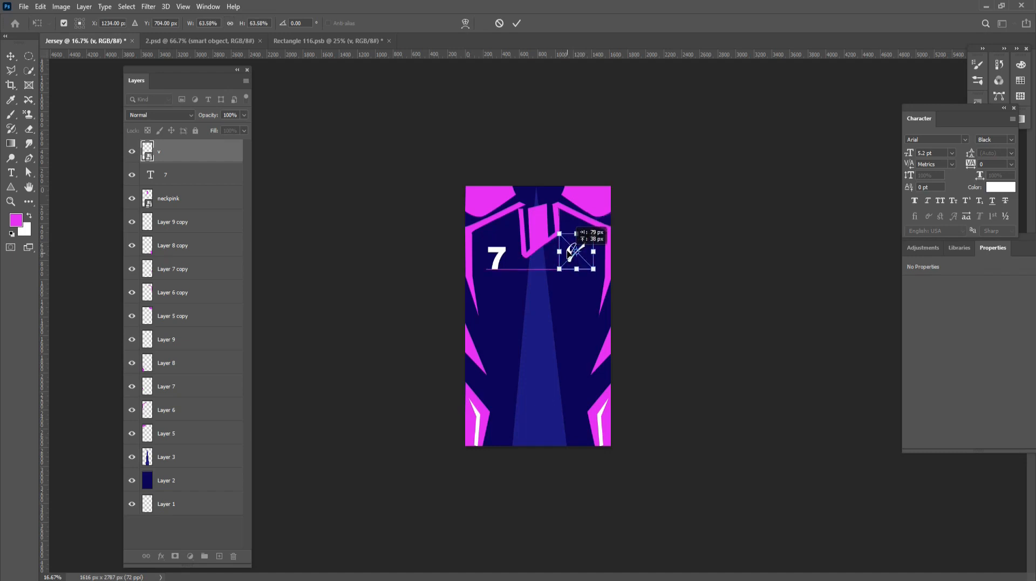
{"action": "left_click", "coordinate": [518, 23]}
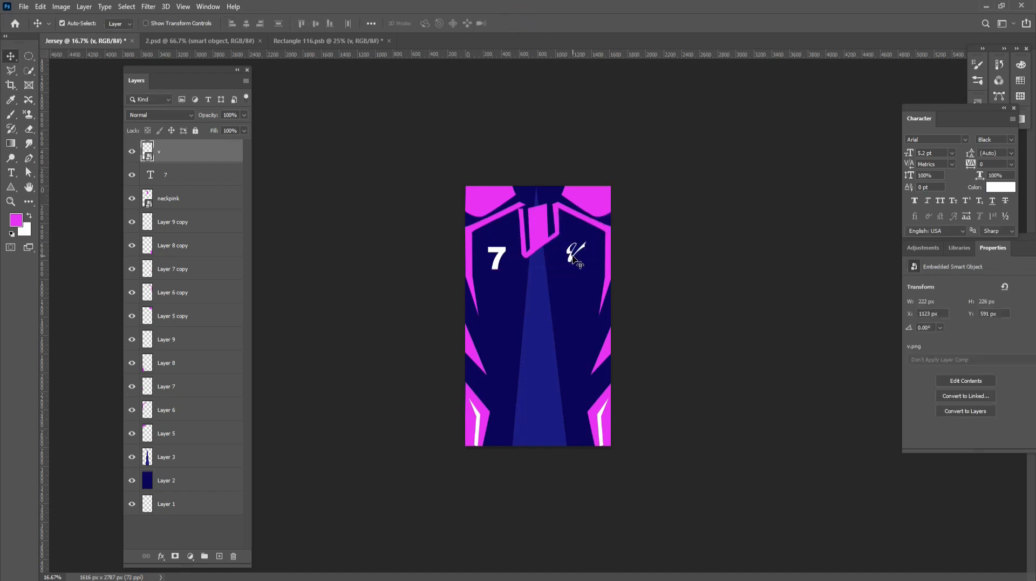
{"action": "left_click", "coordinate": [497, 254], "text": "shift"}
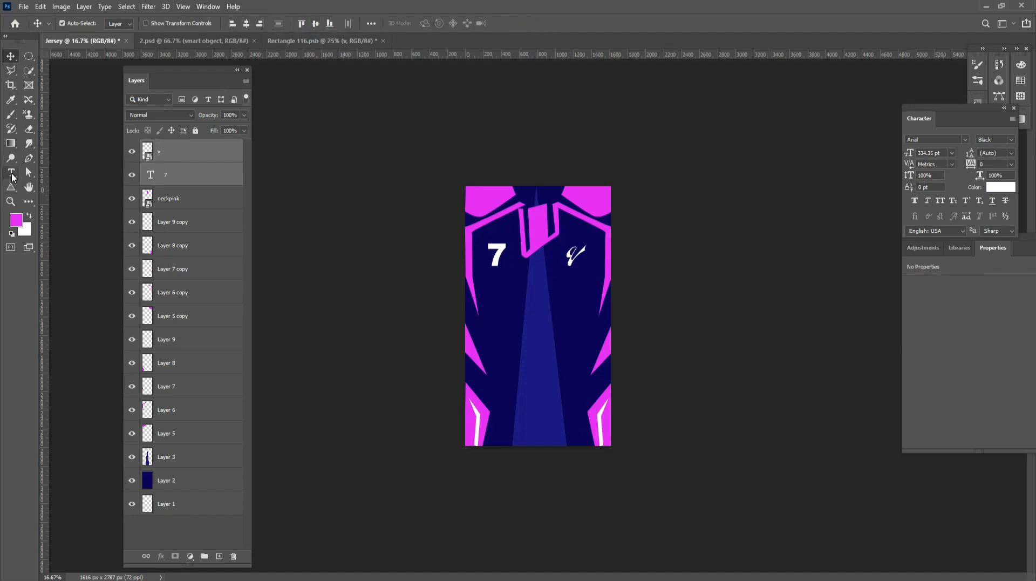
Add the text "SPONSOR" in white Arial Black at 251 pt across the jersey below the 7 and the emblem.
{"action": "left_click", "coordinate": [12, 175]}
{"action": "left_click", "coordinate": [515, 302]}
{"action": "key", "text": "ctrl+t"}
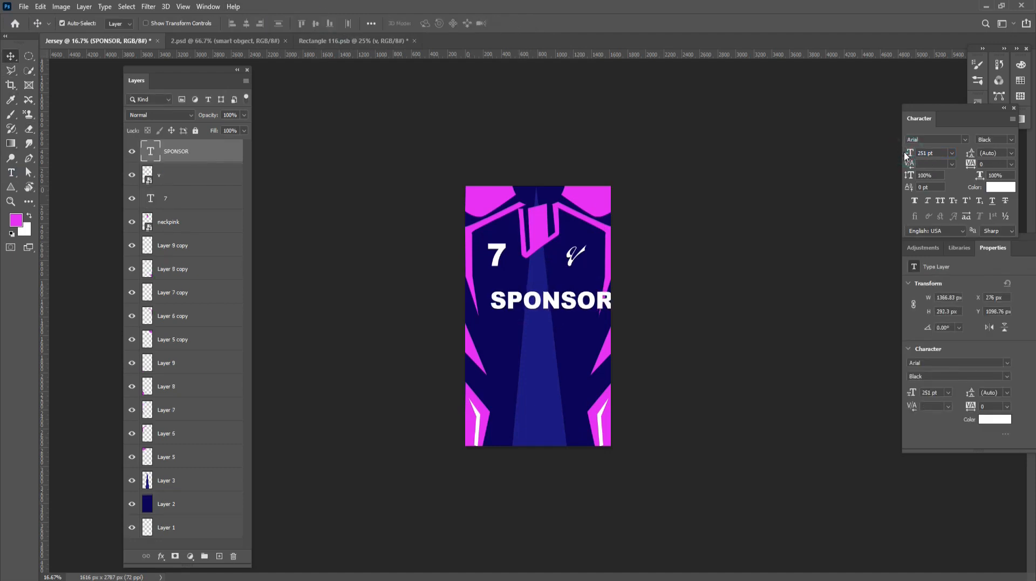
Duplicate the SPONSOR text directly below the original and change the copy's wording to "NAME".
{"action": "left_click_drag", "start_coordinate": [608, 307], "coordinate": [580, 317]}
{"action": "key", "text": "t"}
{"action": "left_click_drag", "start_coordinate": [480, 314], "coordinate": [618, 314]}
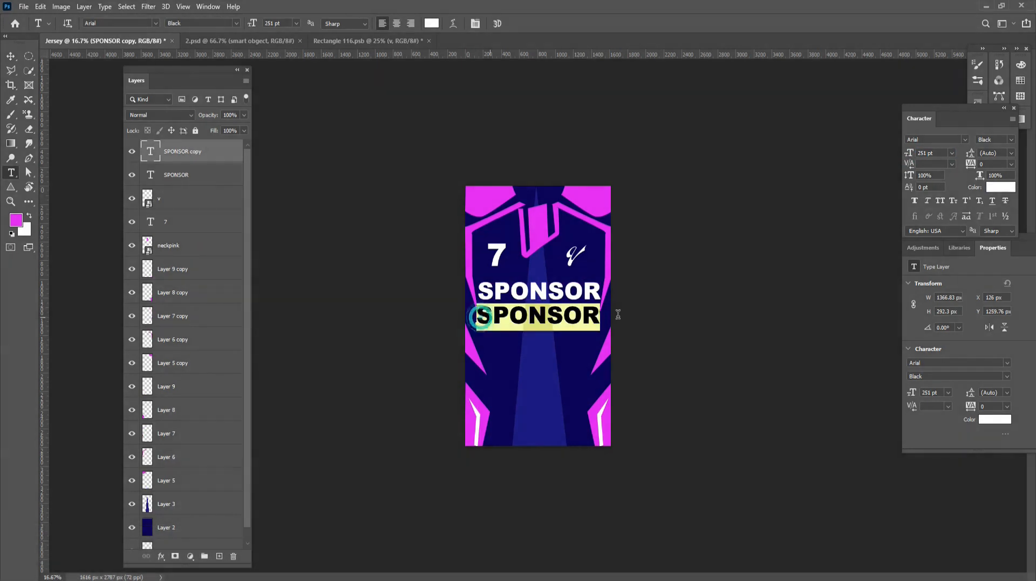
{"action": "type", "text": "HNAME"}
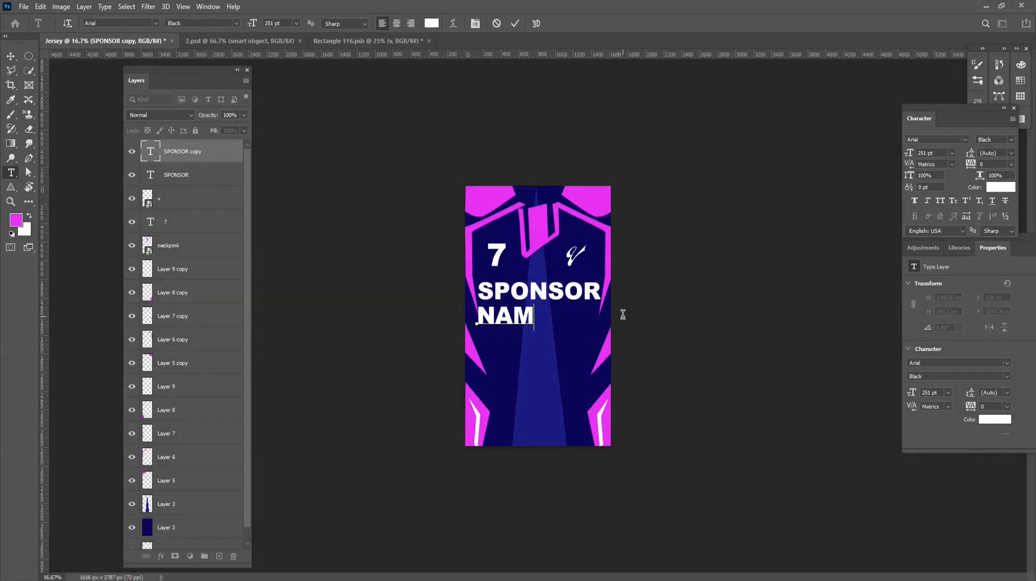
{"action": "left_click", "coordinate": [10, 56]}
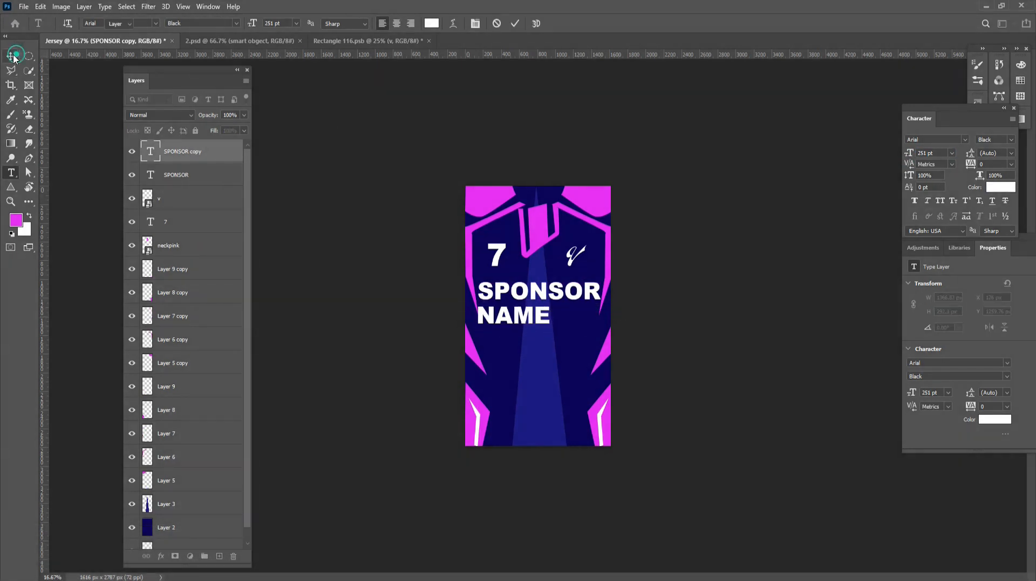
Set the NAME text's colour to magenta #ea2ffc, sampled from the jersey's lower side shape.
{"action": "left_click", "coordinate": [1001, 187]}
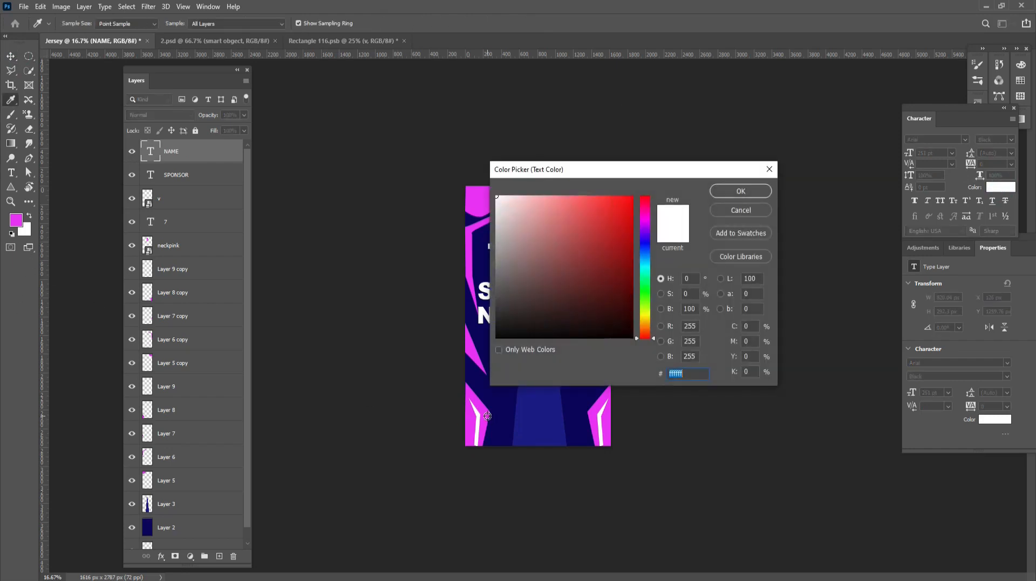
{"action": "left_click", "coordinate": [488, 416]}
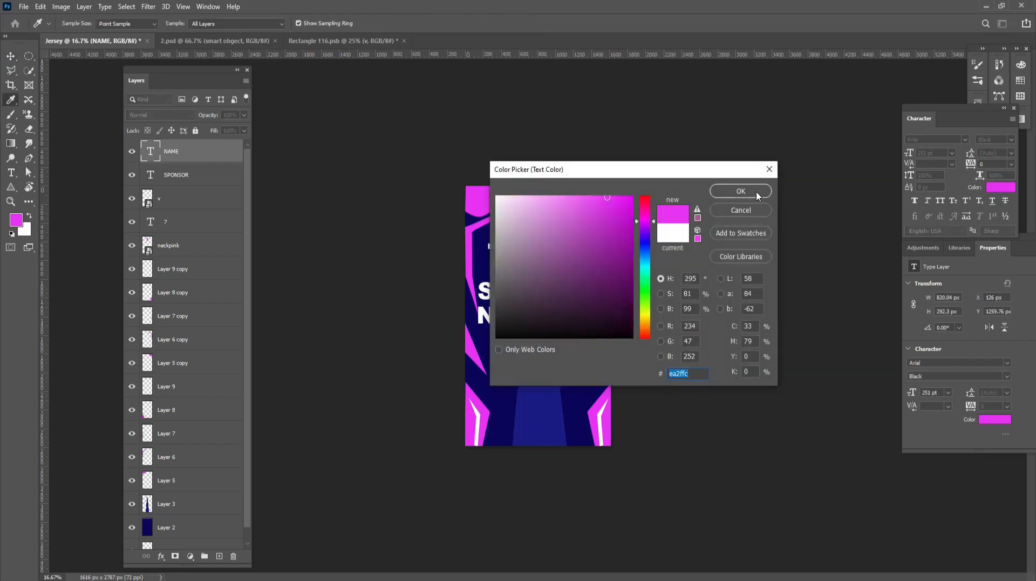
{"action": "left_click", "coordinate": [741, 191]}
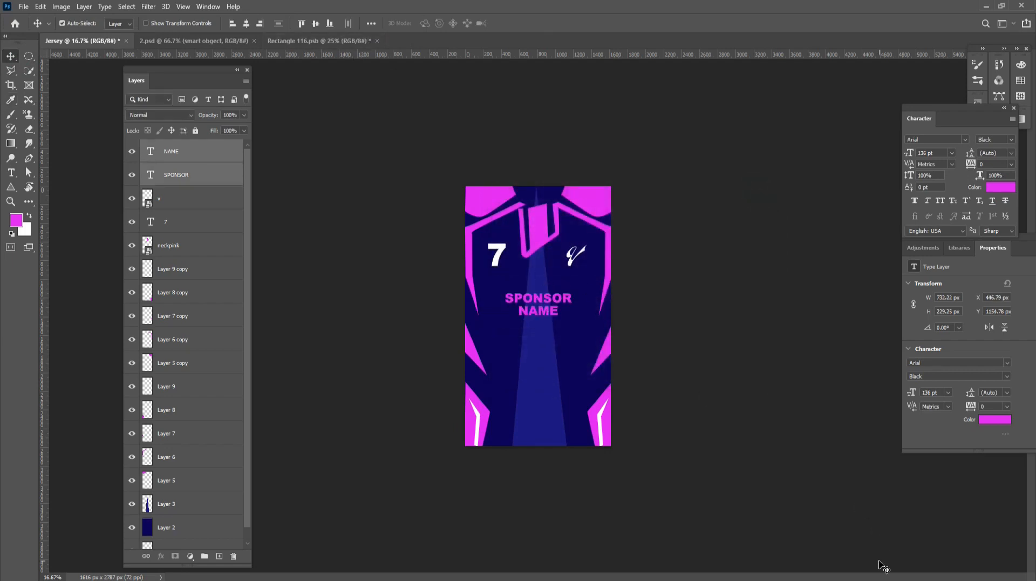
{"action": "key", "text": "ctrl+0"}
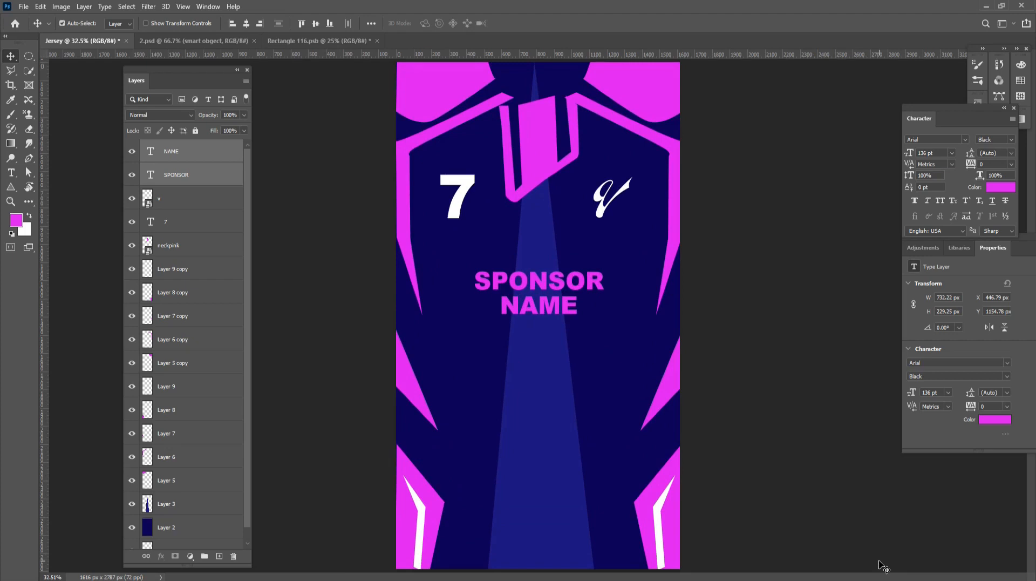
{"action": "key", "text": "ctrl+1"}
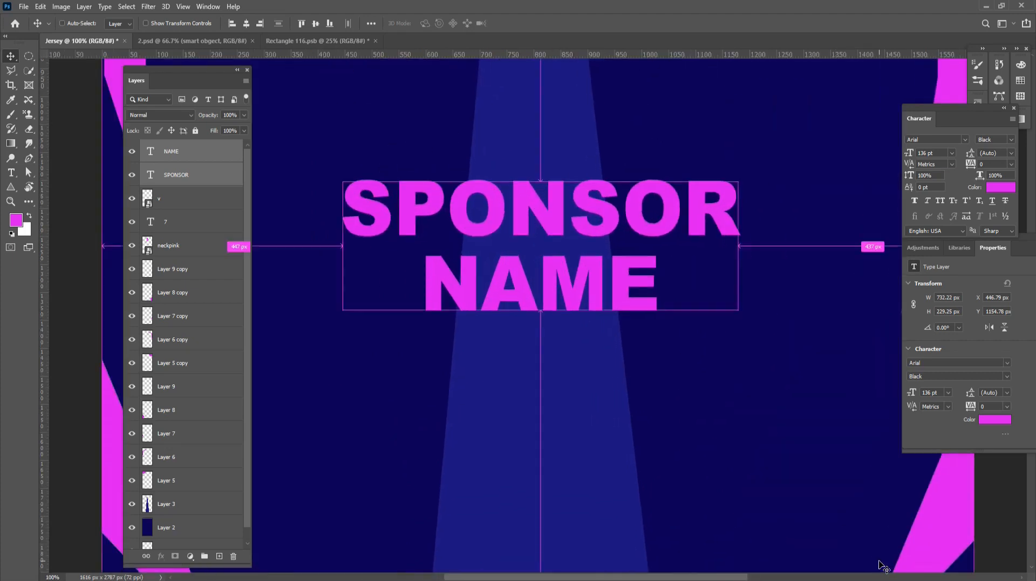
{"action": "key", "text": "ctrl+0"}
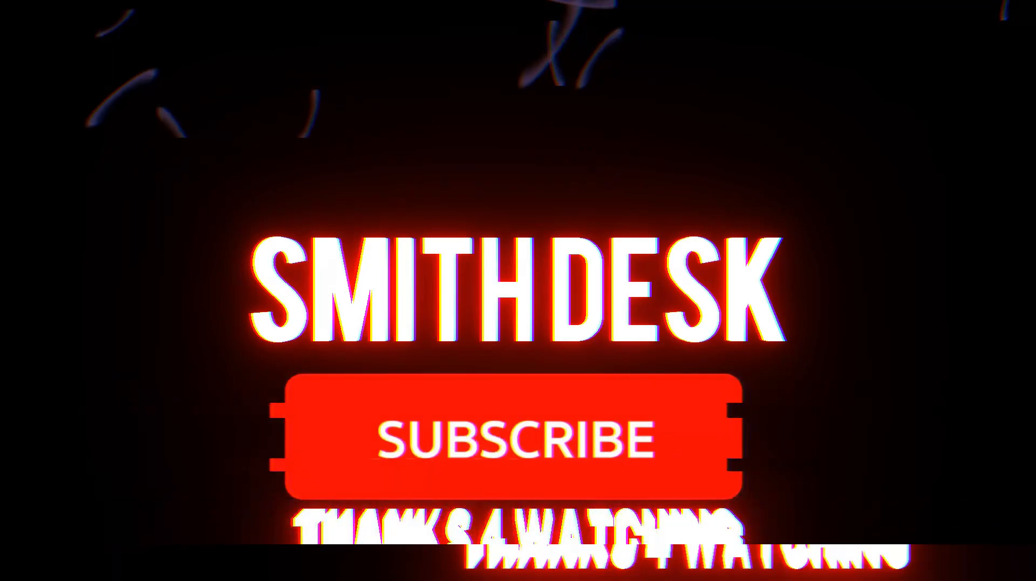